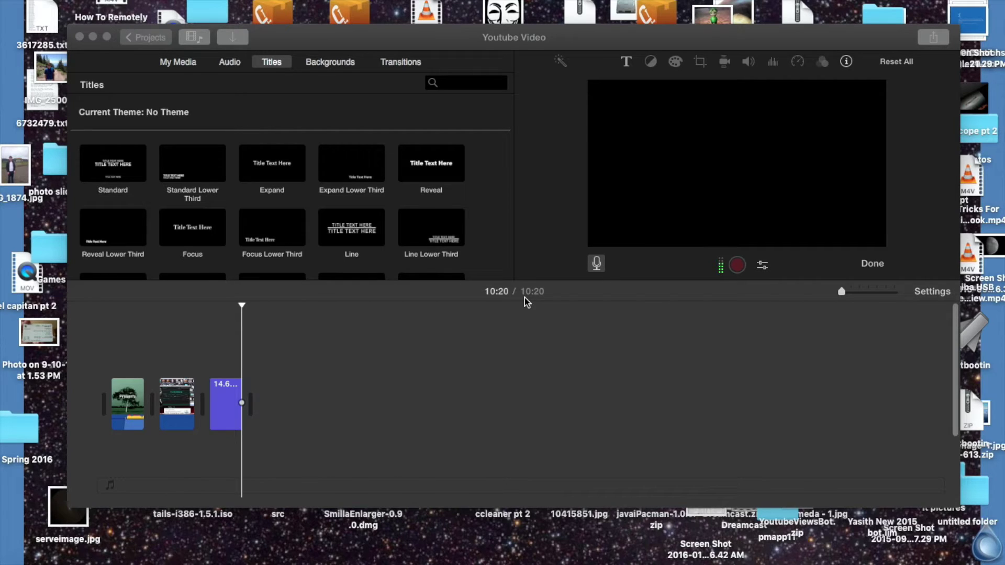
- Create a new movie project with the No Theme option and name it tutorial
mouse_move(503, 33)
left_mouse_down()
mouse_move(537, 30)
mouse_move(491, 20)
left_mouse_up()
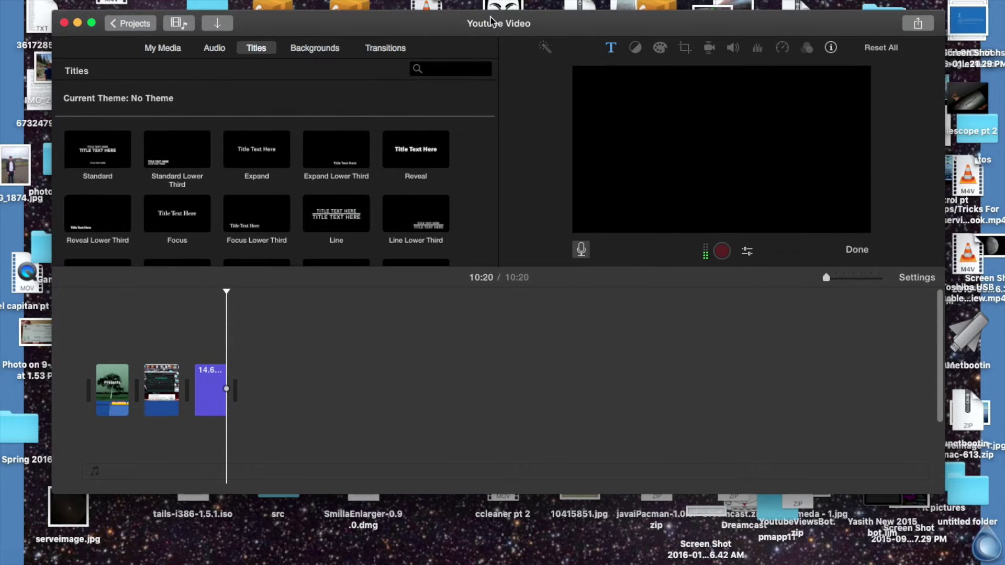
left_click(99, 1)
left_click(111, 0)
key("super+n")
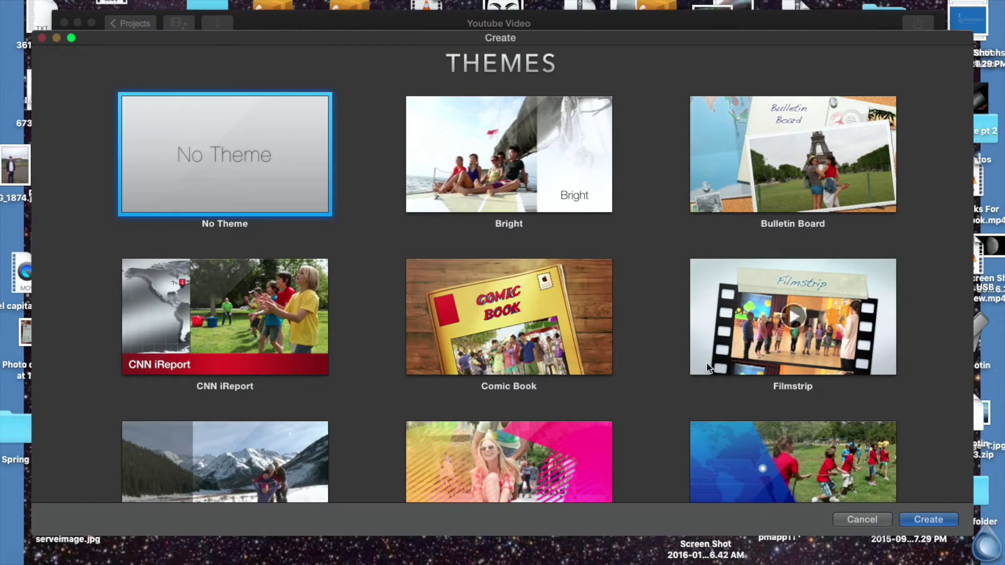
left_click(937, 523)
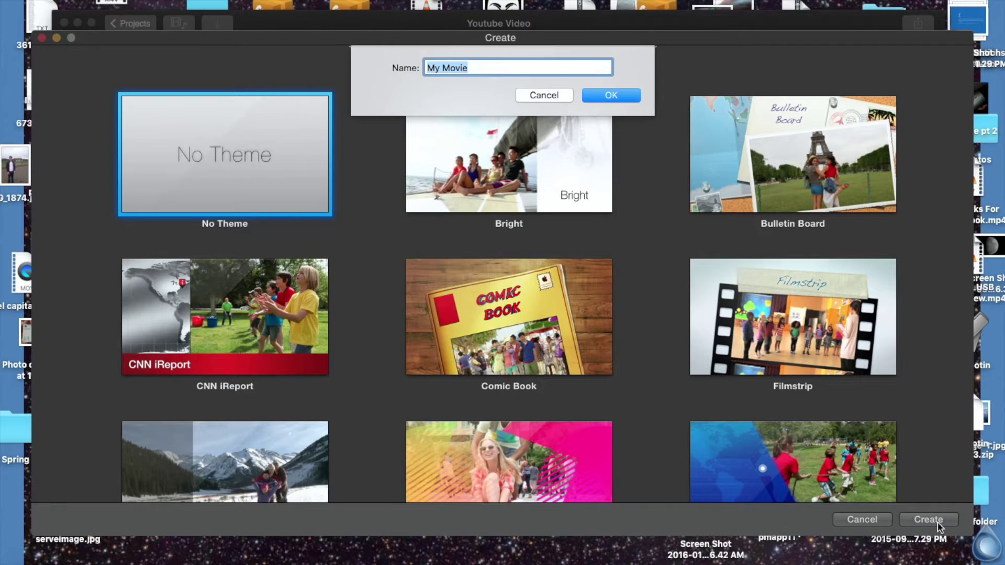
type("tuto")
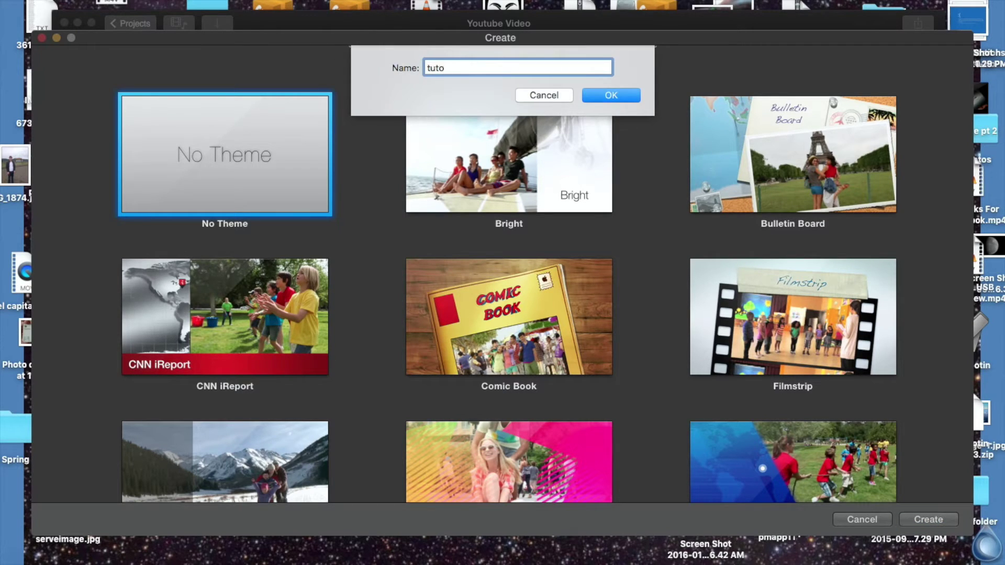
type("rial")
key("Return")
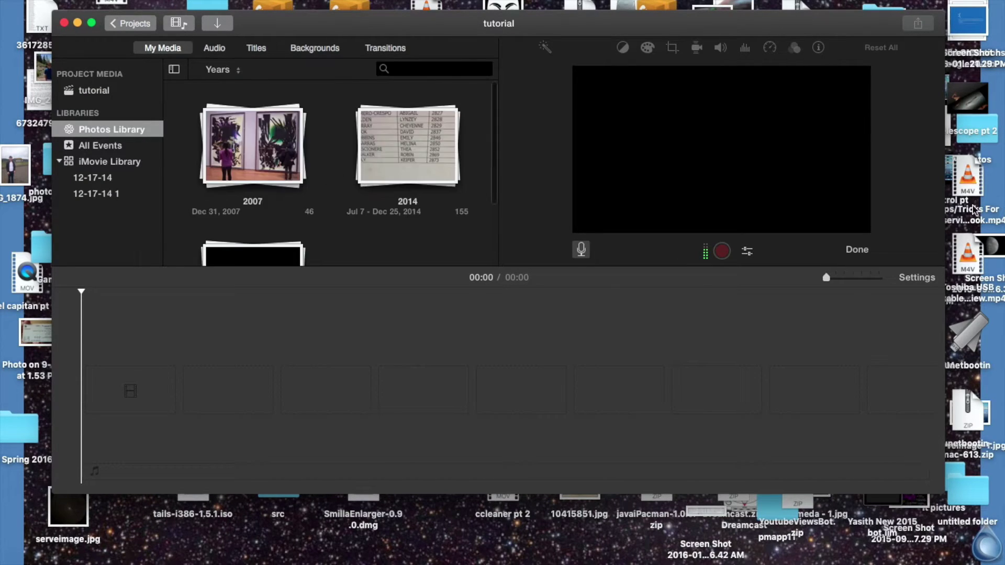
- Add the Tips/Tricks For Preserving Battery video file from the desktop to the start of the empty timeline
left_click_drag(983, 219, 549, 369)
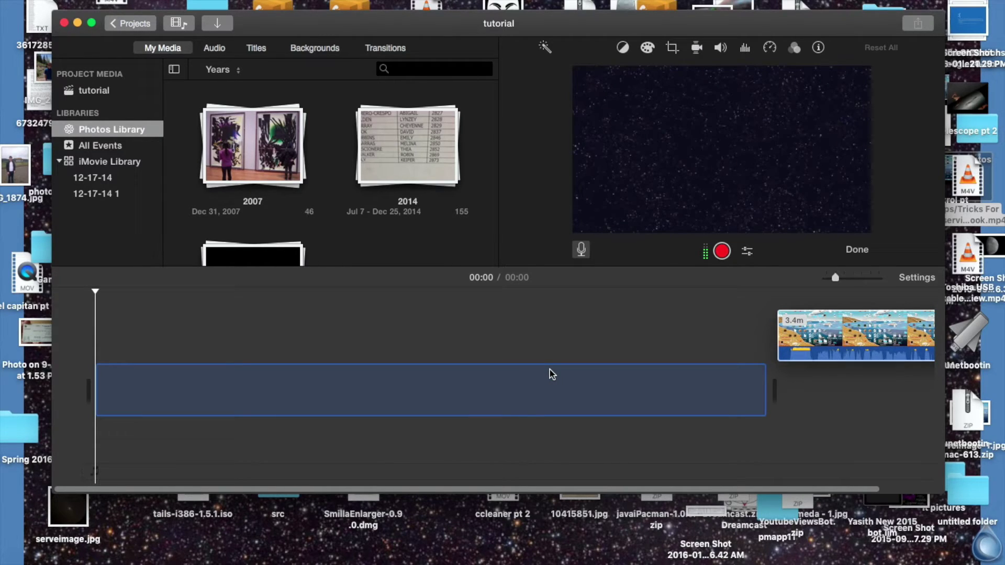
left_click_drag(550, 370, 176, 380)
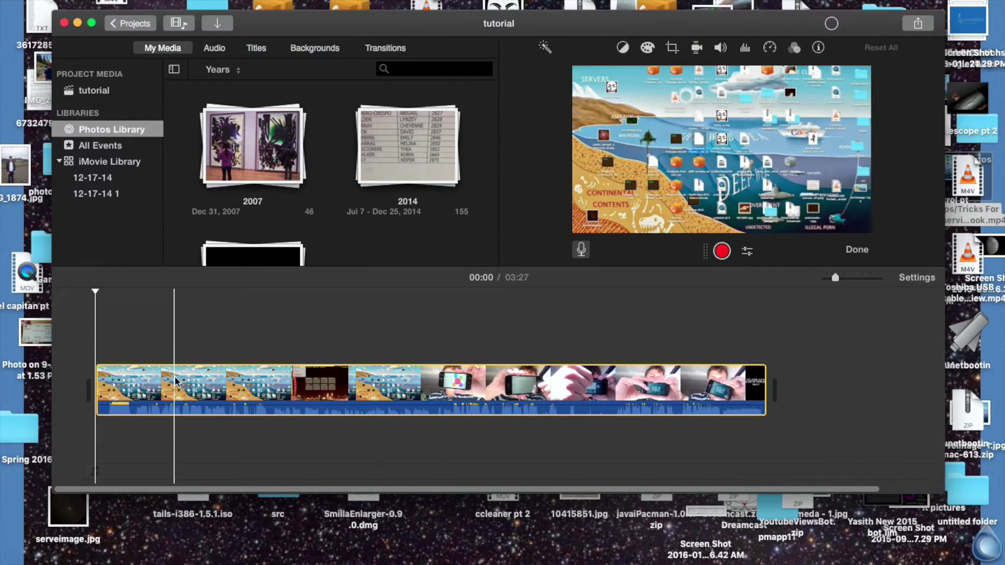
- Play part of the added clip with the system volume adjusted, and return the playhead to the start
left_click(178, 328)
key("space")
key("XF86AudioLowerVolume")
key("XF86AudioLowerVolume")
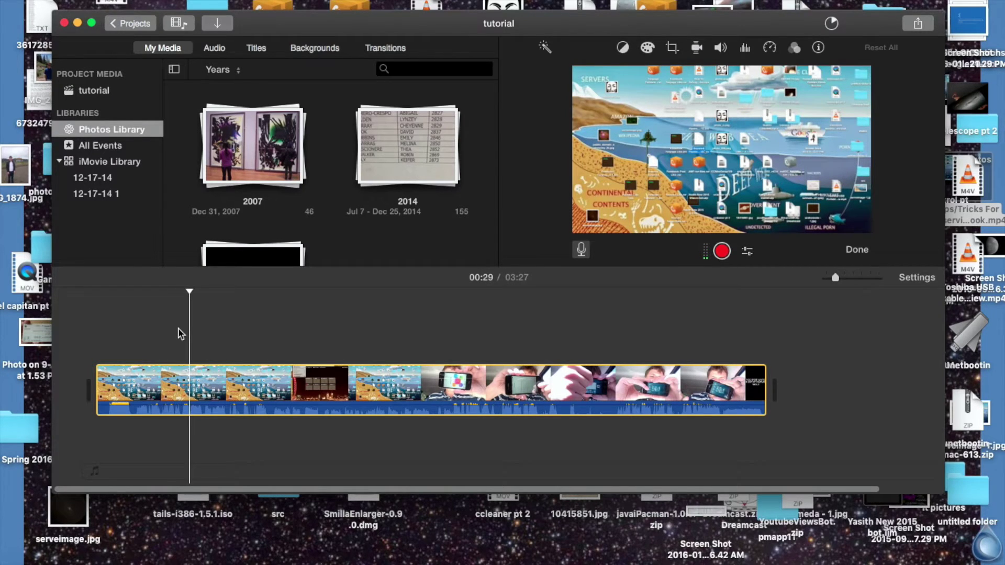
key("XF86AudioRaiseVolume")
key("XF86AudioRaiseVolume")
key("XF86AudioRaiseVolume")
key("XF86AudioRaiseVolume")
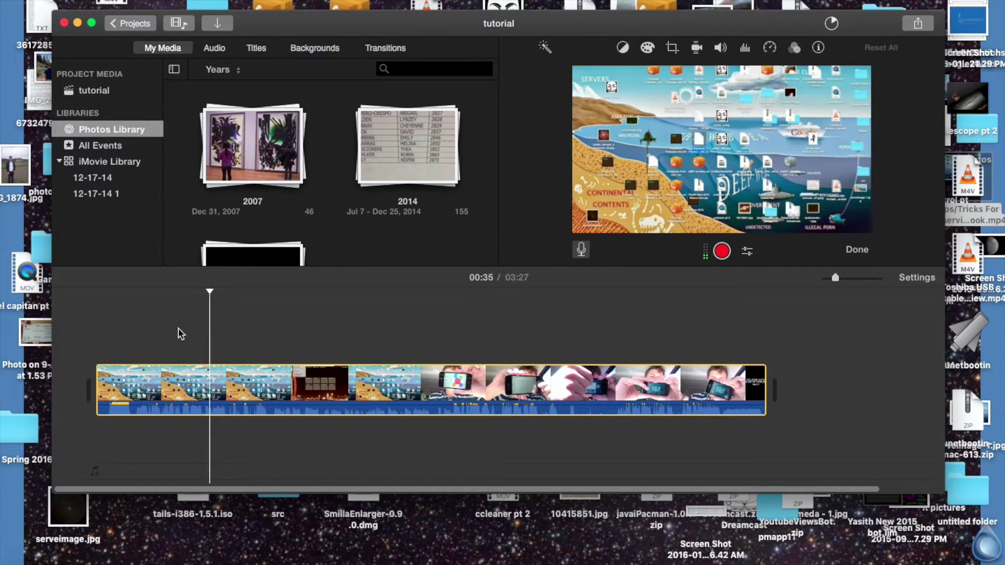
left_click_drag(212, 292, 95, 292)
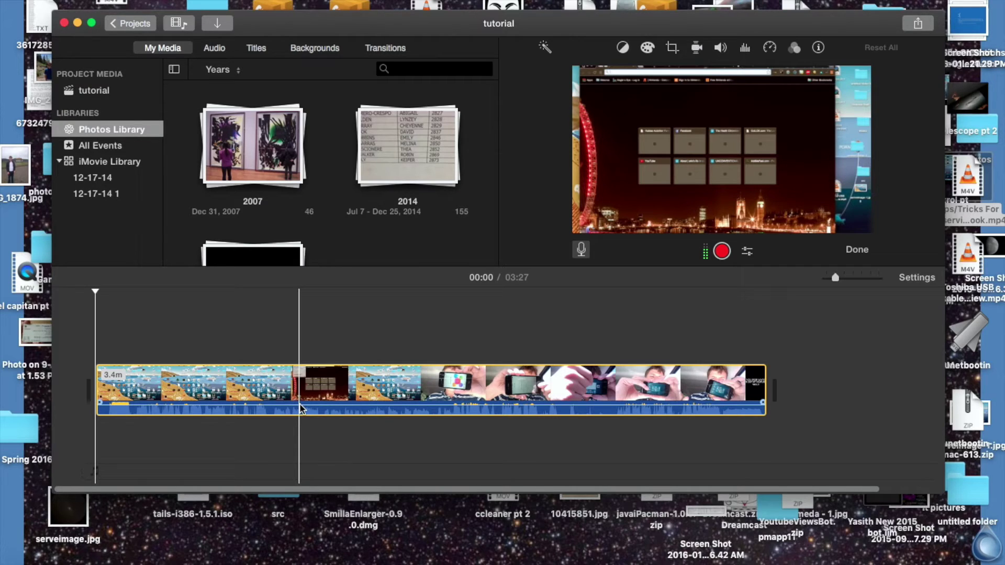
- Lower the volume level of the video clip's built-in audio directly on the timeline
left_click(302, 426)
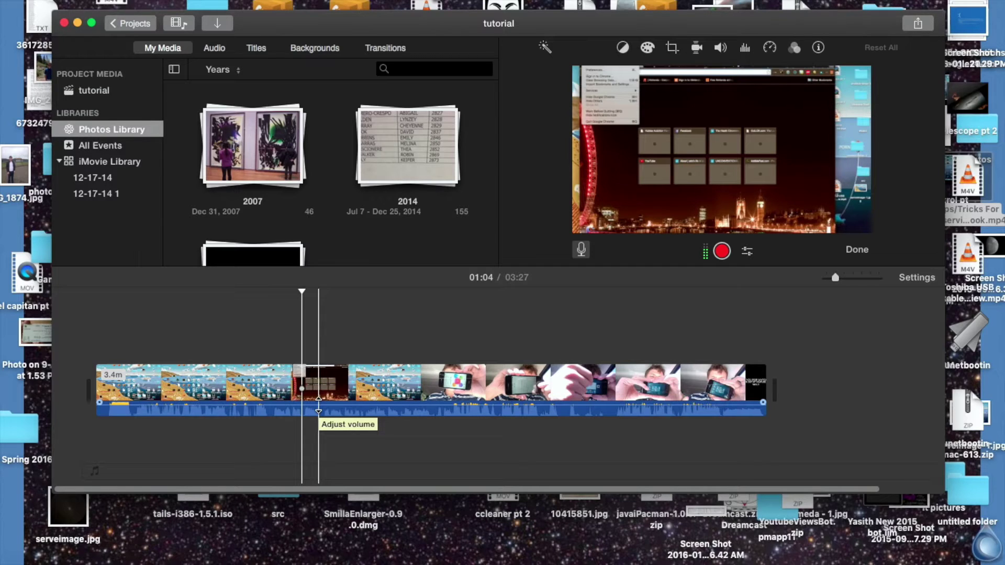
left_click(318, 411)
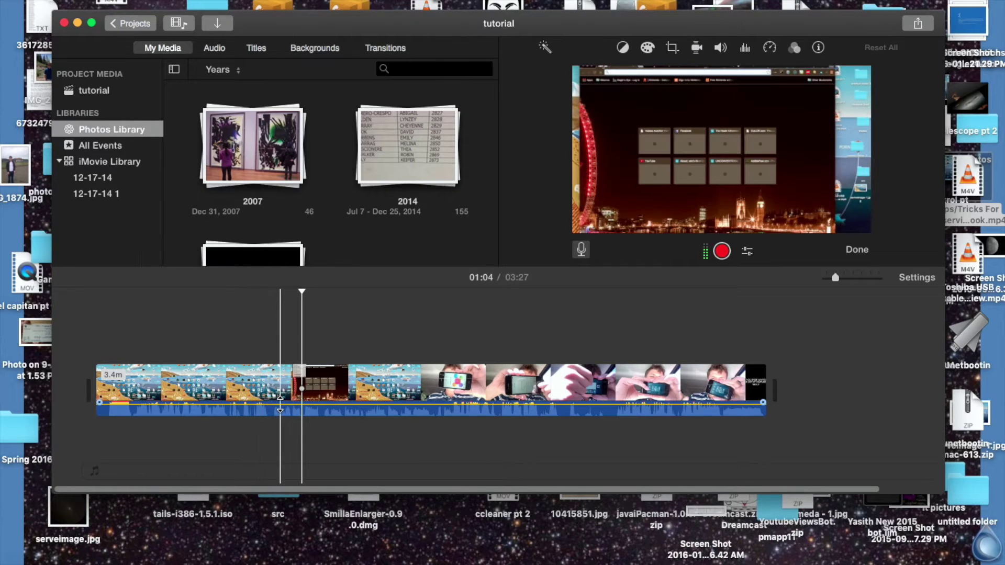
mouse_move(280, 403)
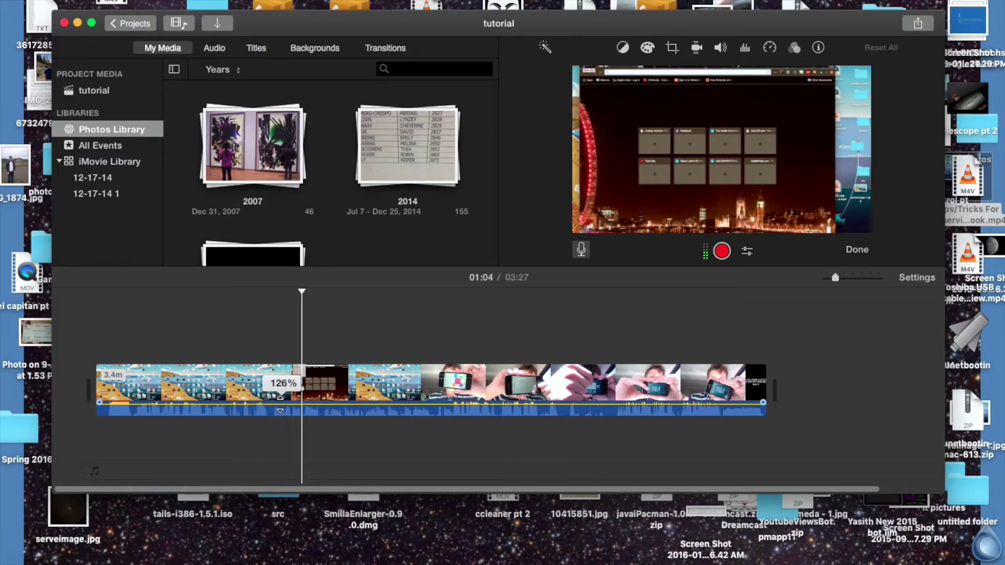
mouse_move(280, 398)
left_mouse_down()
mouse_move(280, 412)
mouse_move(281, 398)
left_mouse_up()
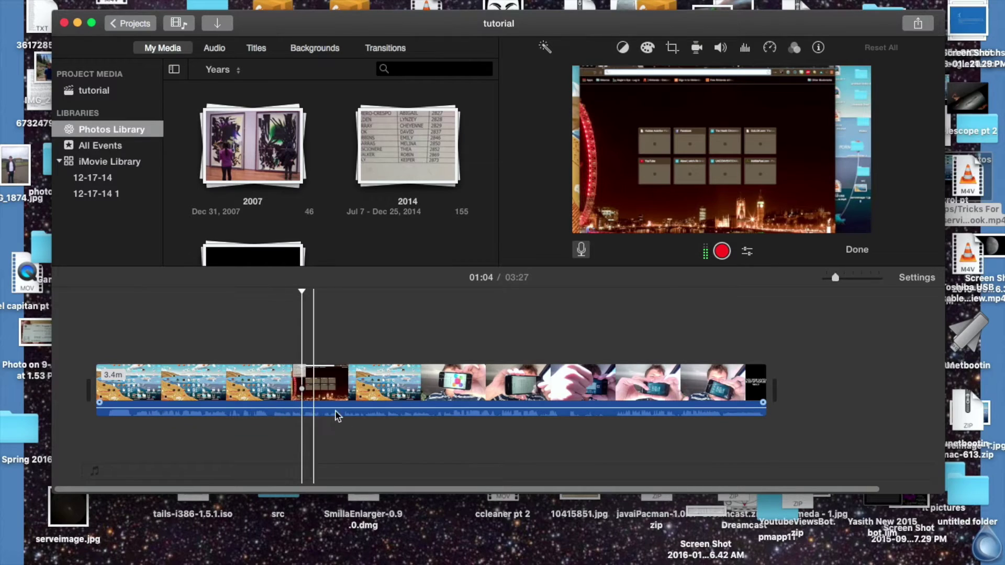
- Select the video clip and detach its audio into a separate track below it
left_click(376, 410)
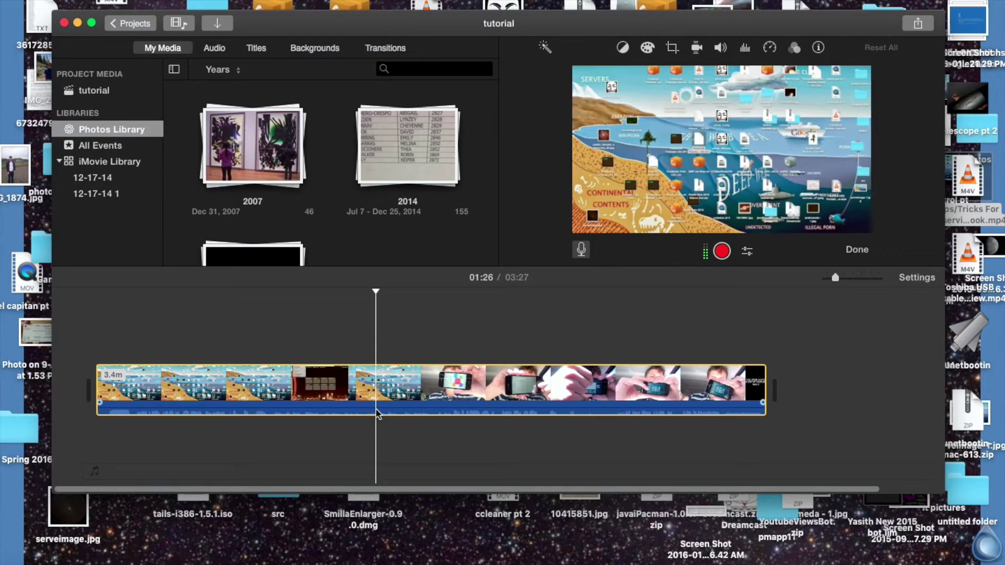
key("super+shift+slash")
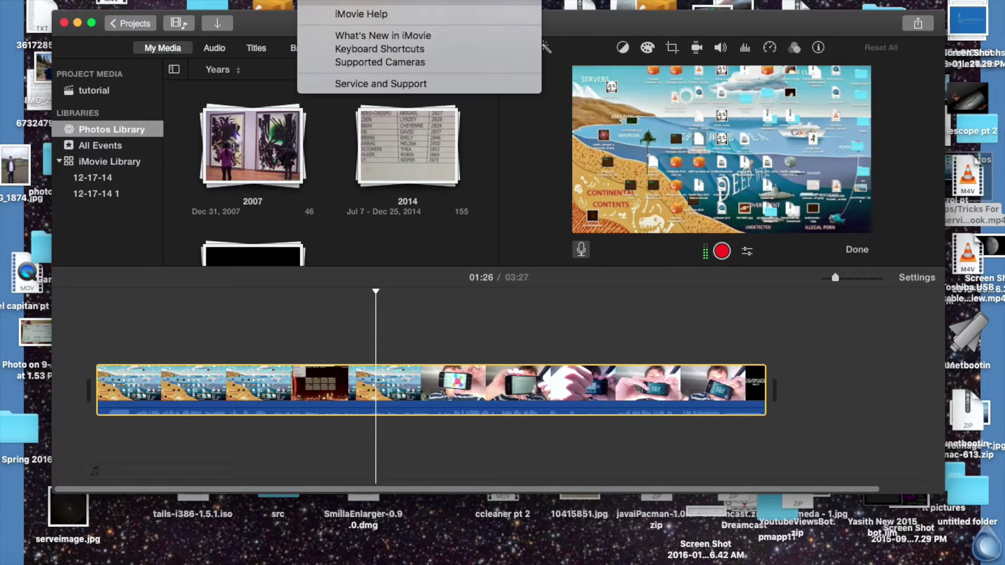
key("super+shift+slash")
key("super+shift+slash")
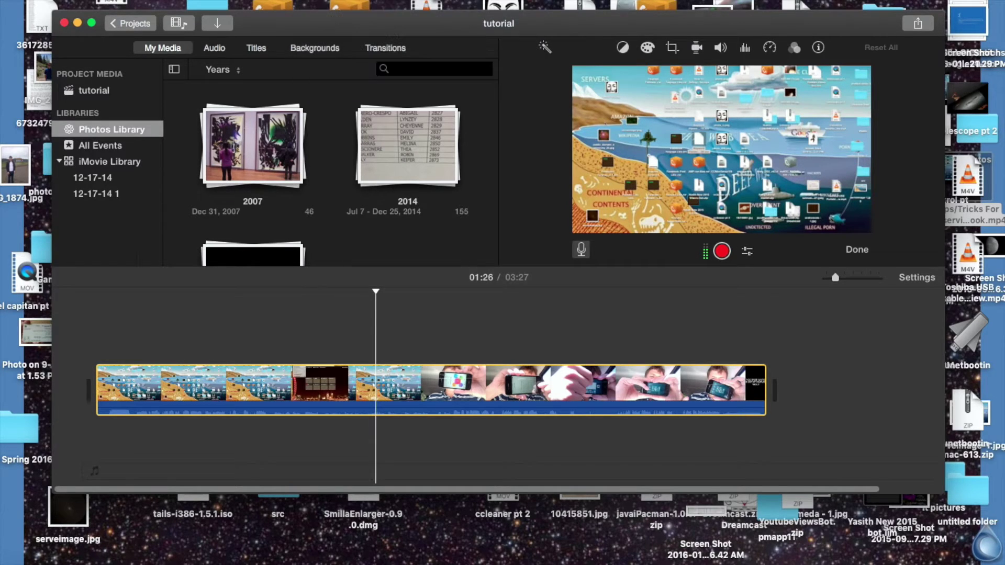
type("de")
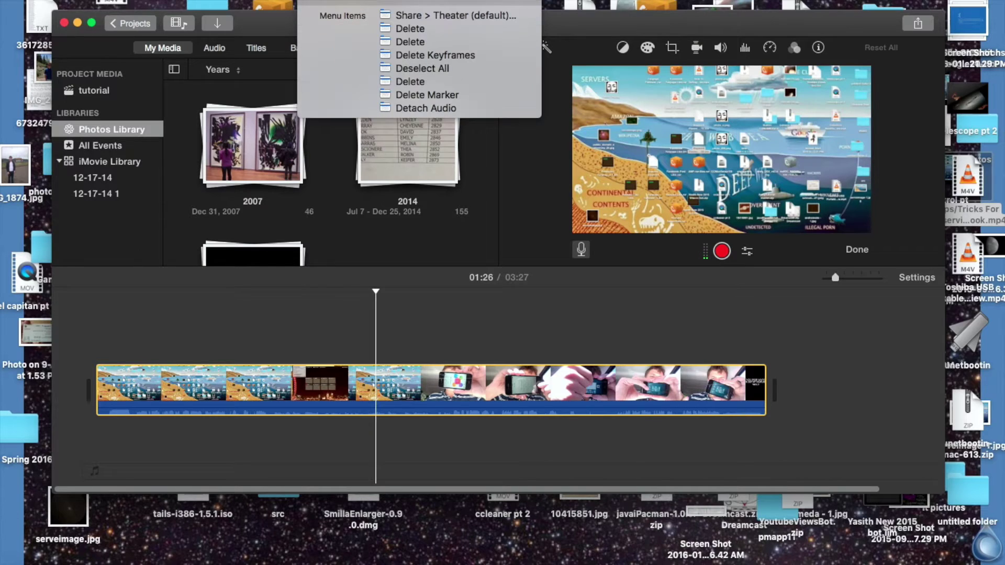
type("e")
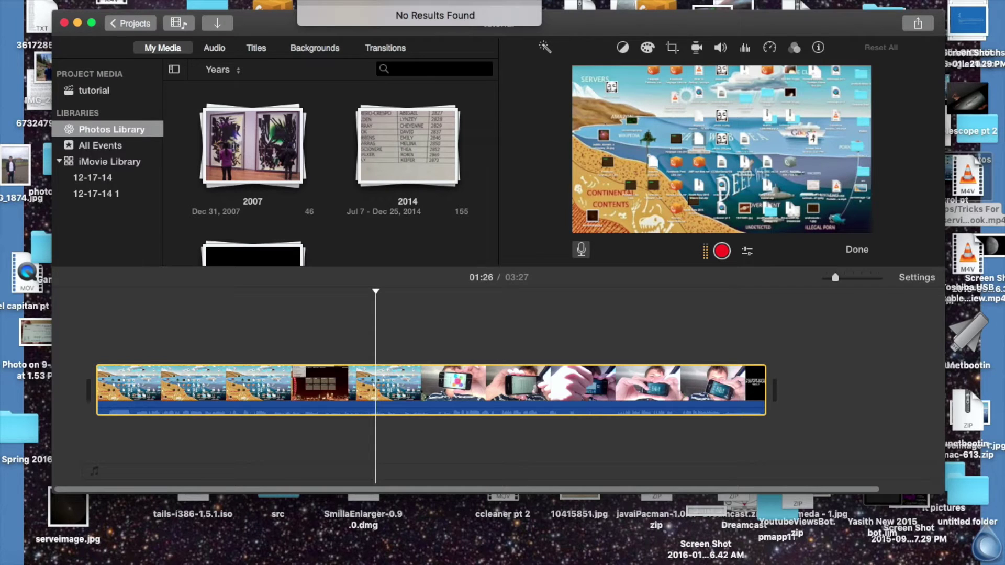
key("super+shift+slash")
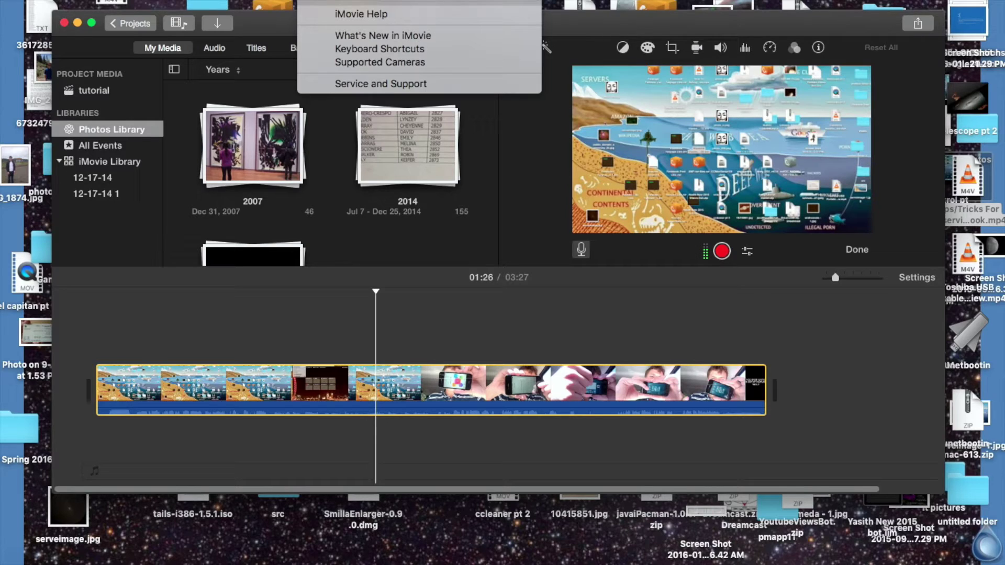
type("de")
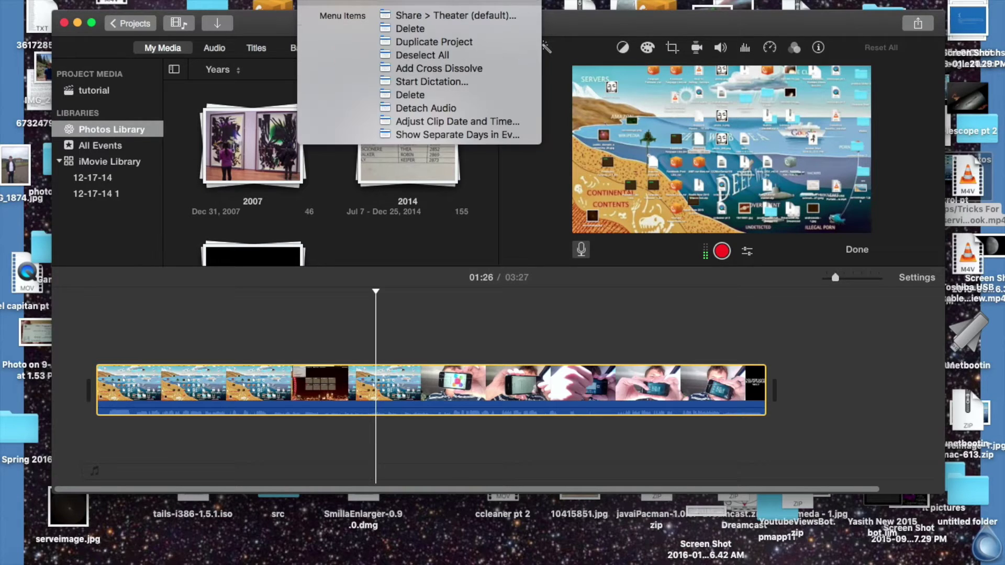
type("t")
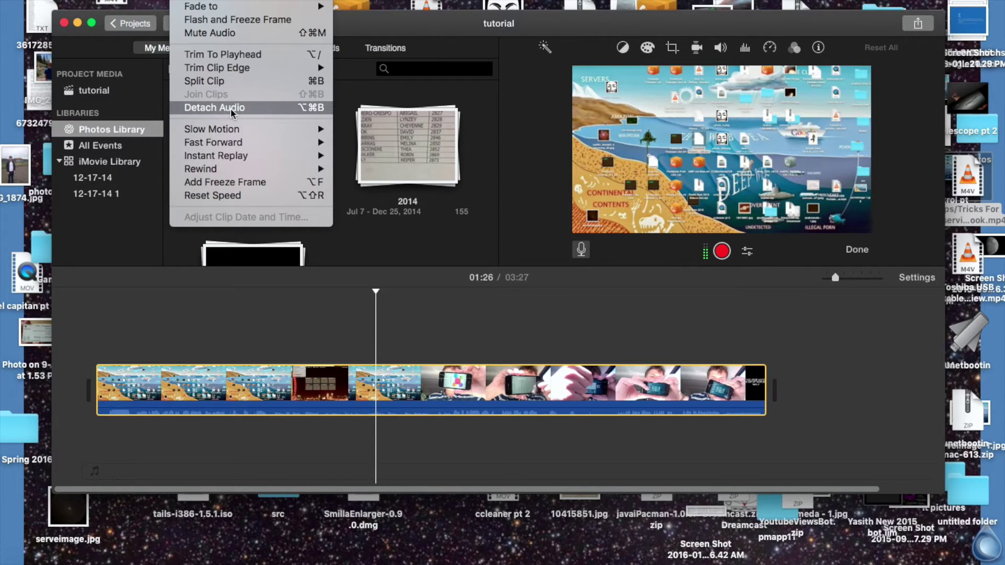
left_click(230, 108)
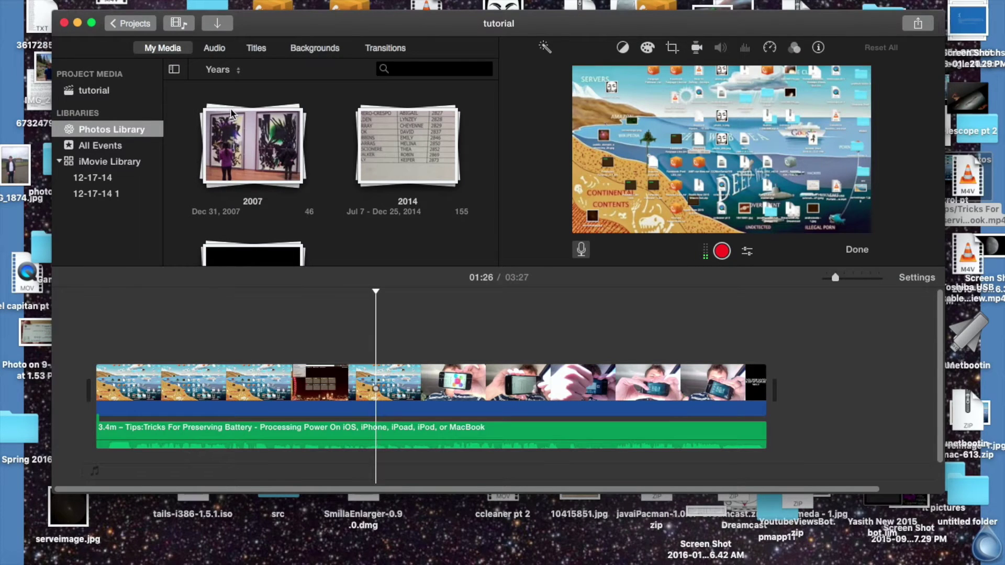
- Scrub through the movie with its detached audio and play the ending from about 03:10
left_click_drag(377, 300, 264, 298)
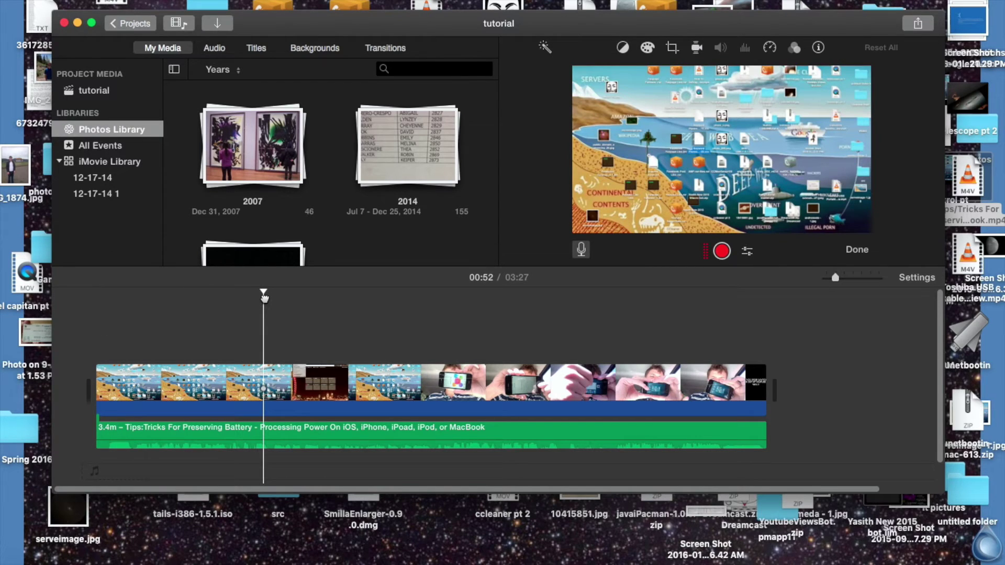
left_click_drag(265, 298, 450, 299)
key("space")
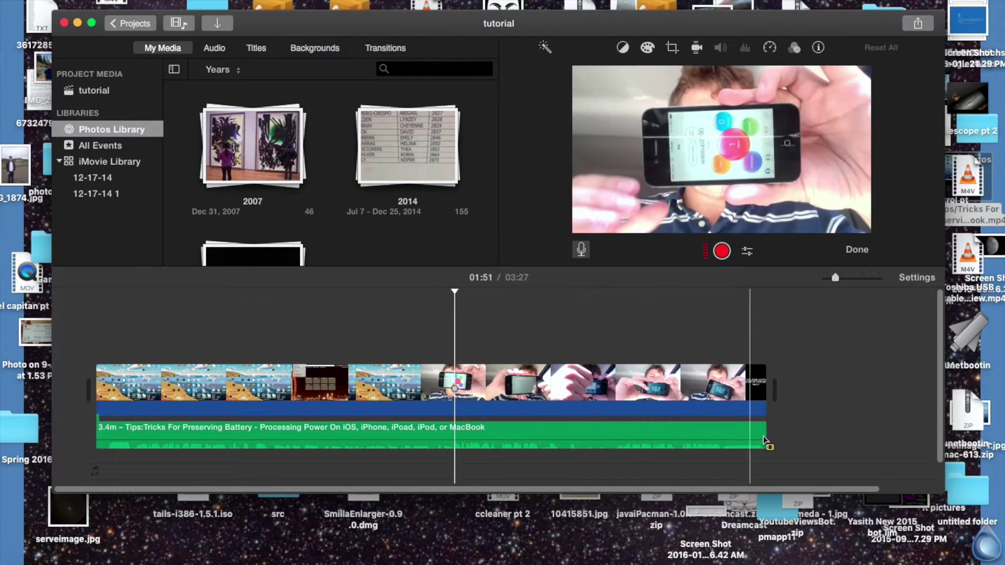
left_click_drag(454, 291, 711, 337)
key("super+space")
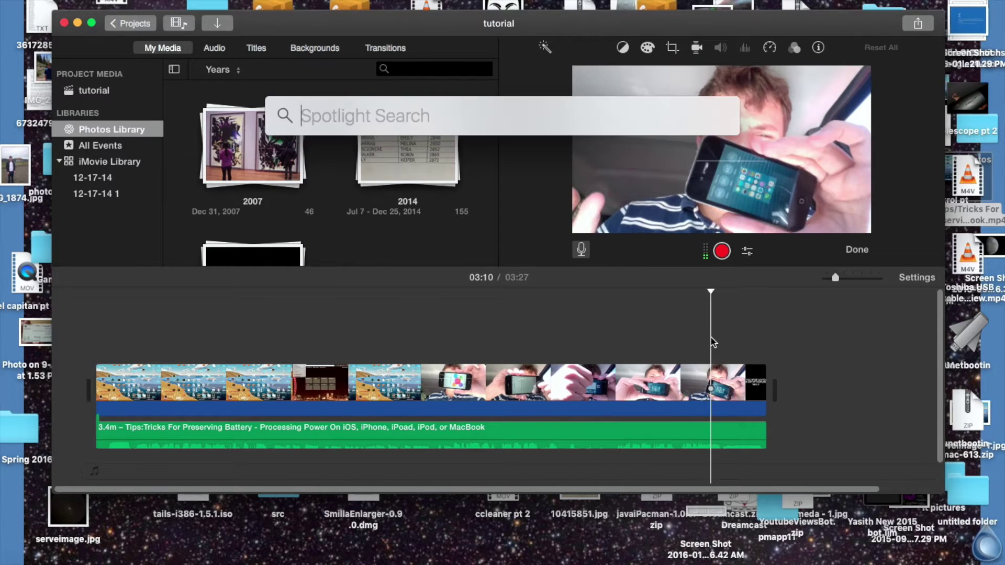
left_click(850, 444)
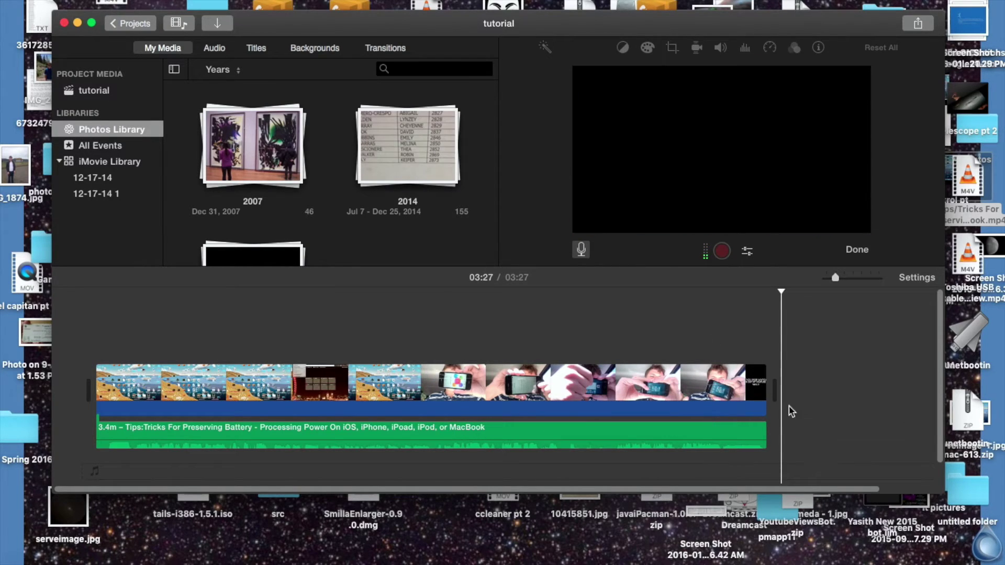
left_click_drag(783, 289, 710, 285)
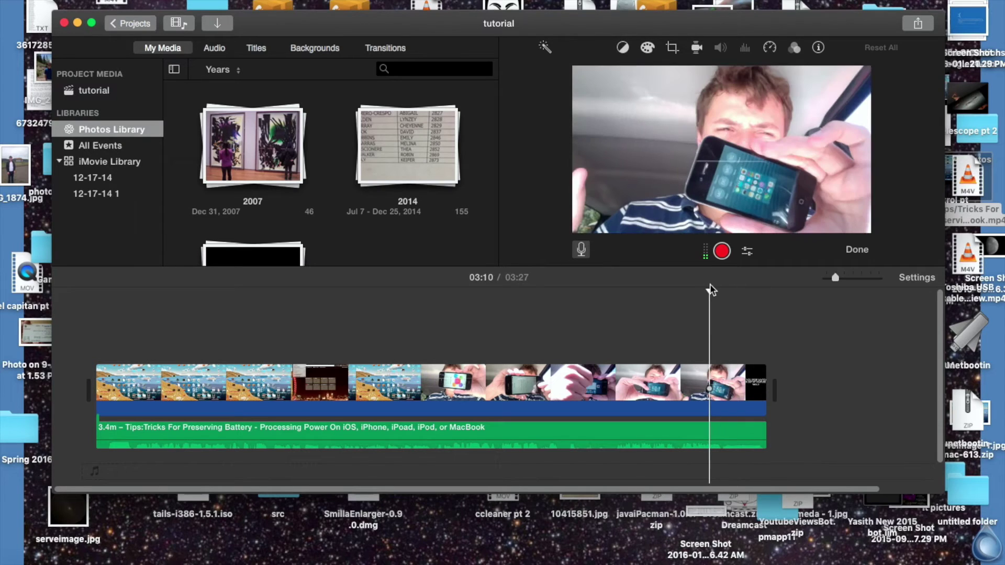
key("space")
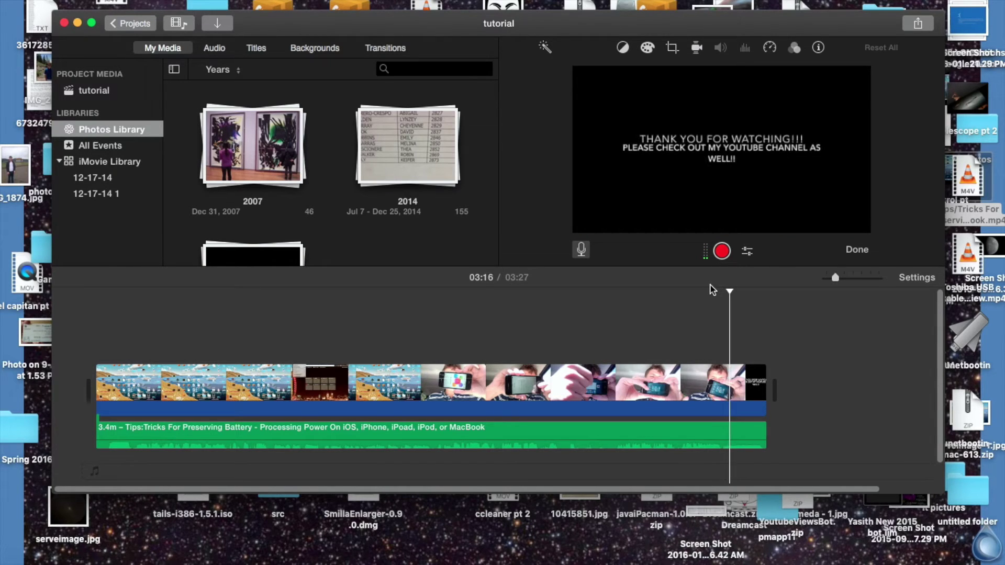
- Try trimming the end of the detached audio to 3.0 minutes, and extend it back to its full length
left_click(750, 431)
left_click_drag(750, 431, 690, 430)
left_click_drag(732, 291, 697, 283)
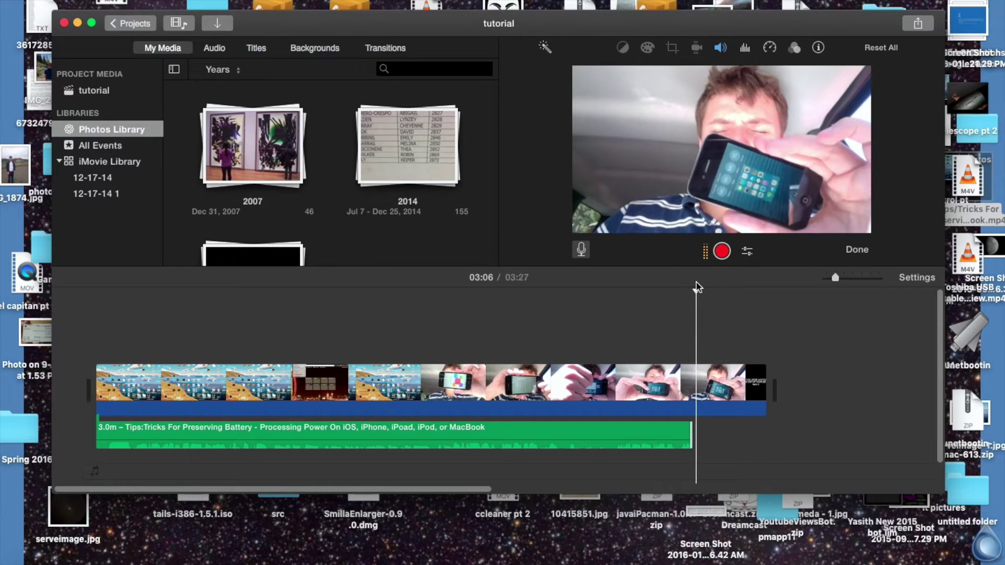
key("space")
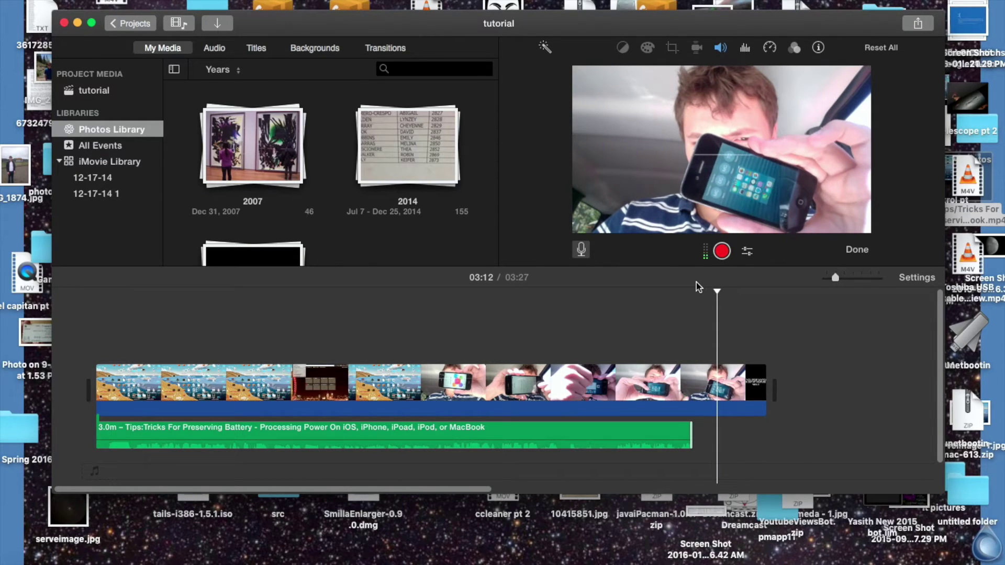
left_click_drag(692, 433, 766, 432)
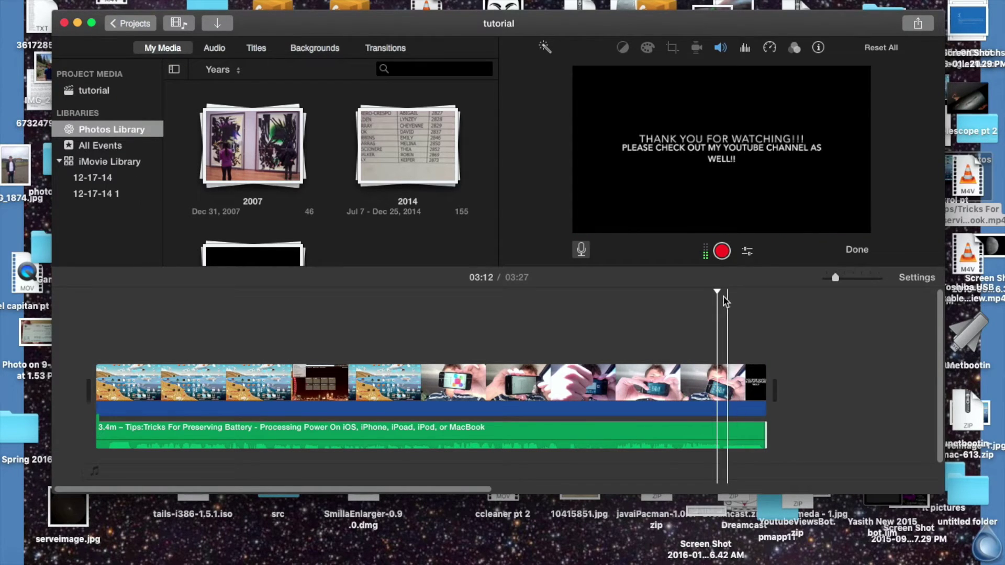
- Find the Split Clip command, select the detached audio clip at 02:12 and split it there
left_click(674, 304)
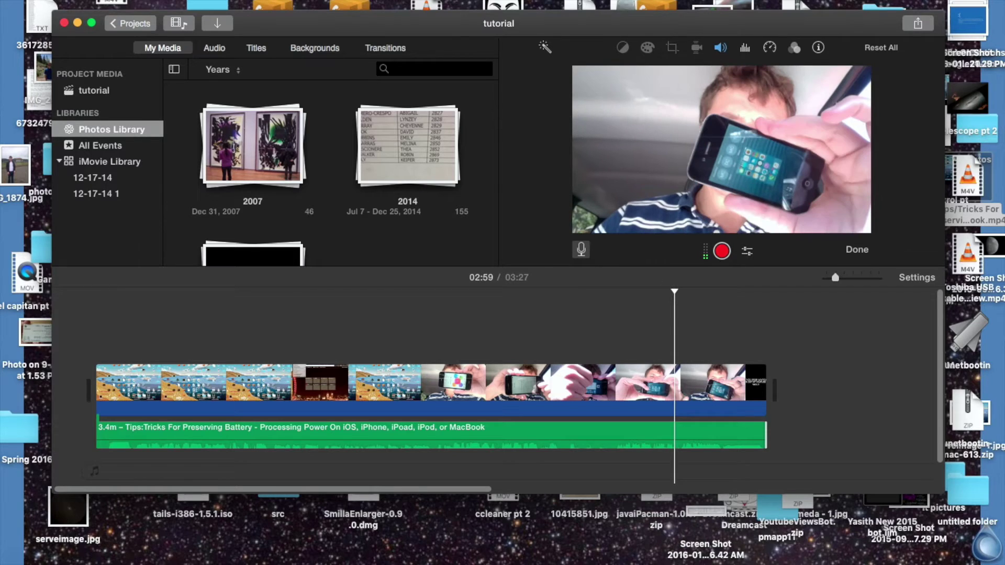
key("super+shift+slash")
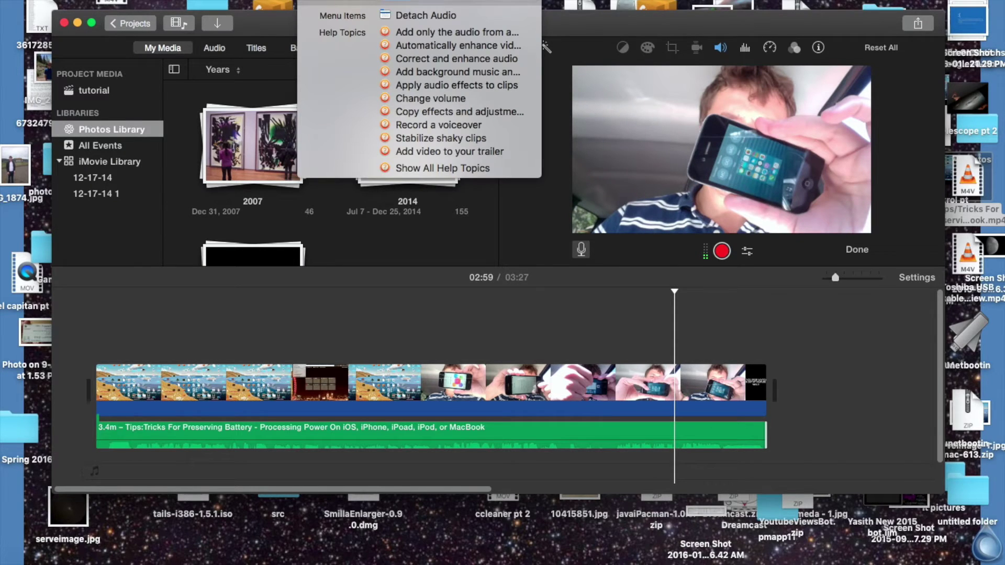
type("split")
left_click(522, 429)
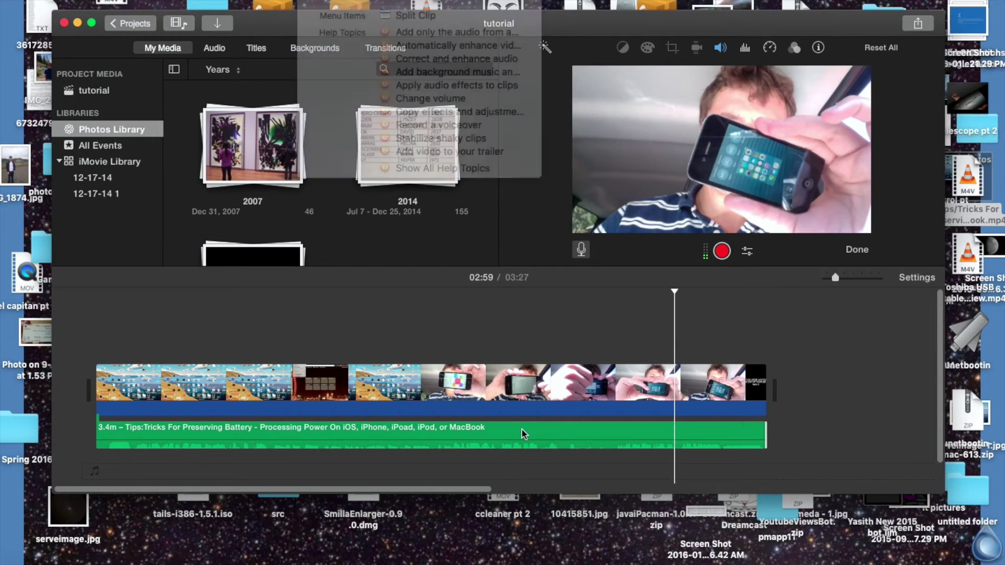
left_click(523, 429)
key("super+shift+slash")
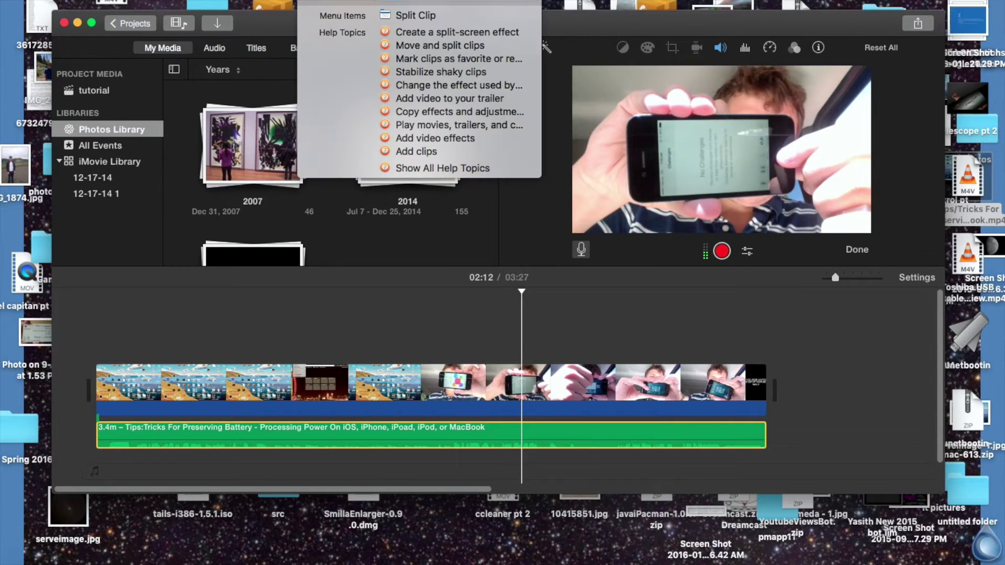
key("Down")
key("Return")
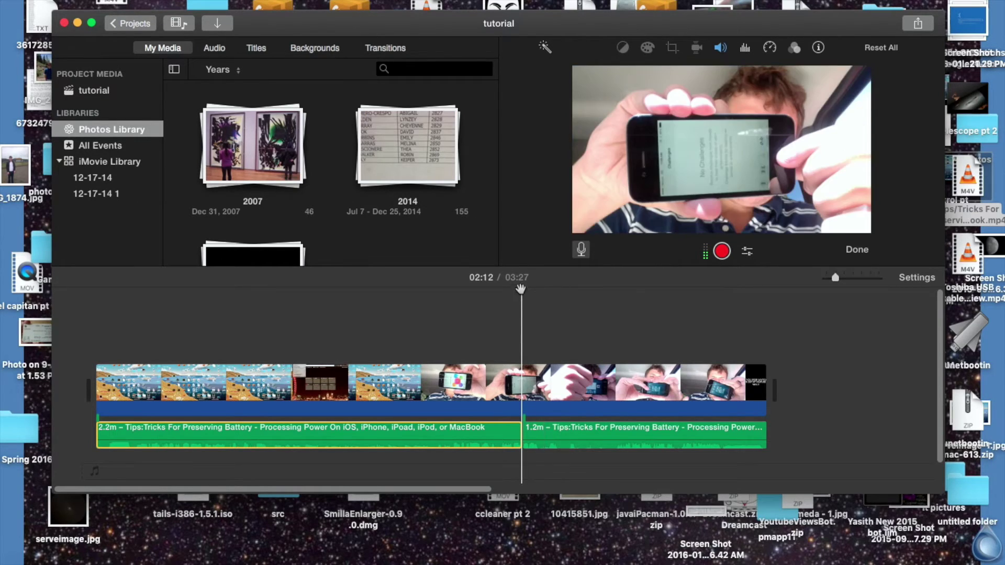
- Raise the volume of the second detached audio piece, and split the video clip at 02:41
left_click_drag(524, 296, 616, 317)
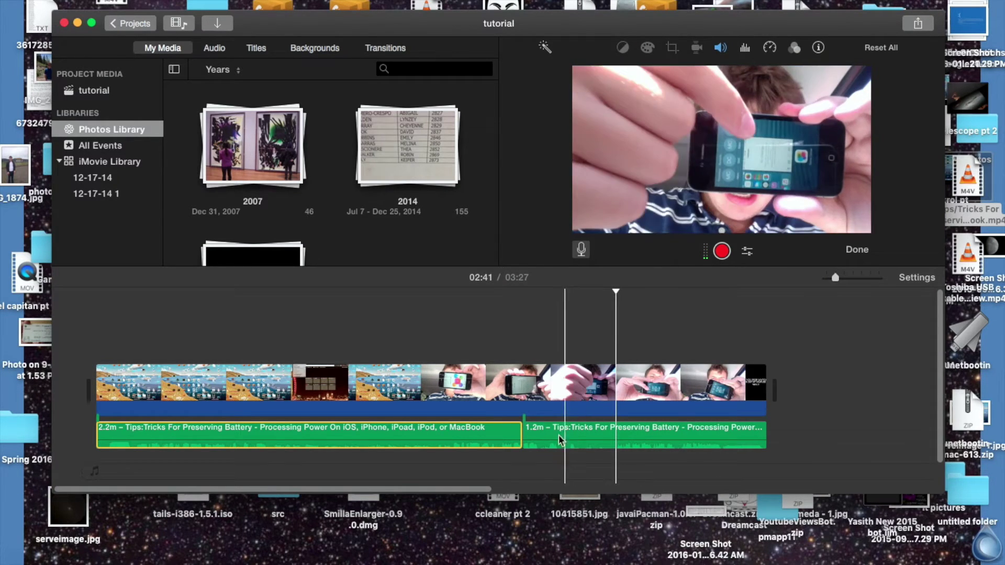
left_click_drag(564, 428, 563, 428)
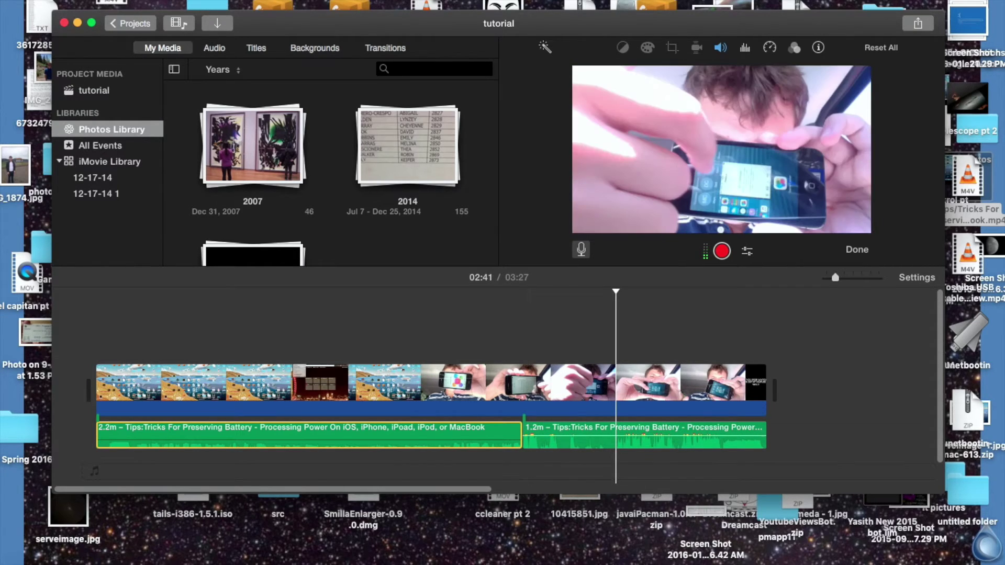
key("super+shift+slash")
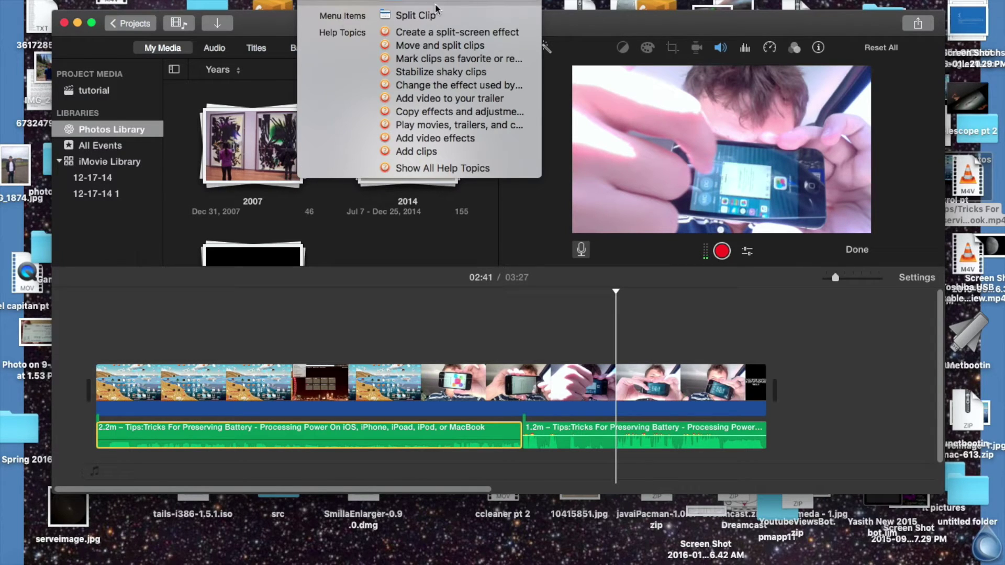
left_click(372, 18)
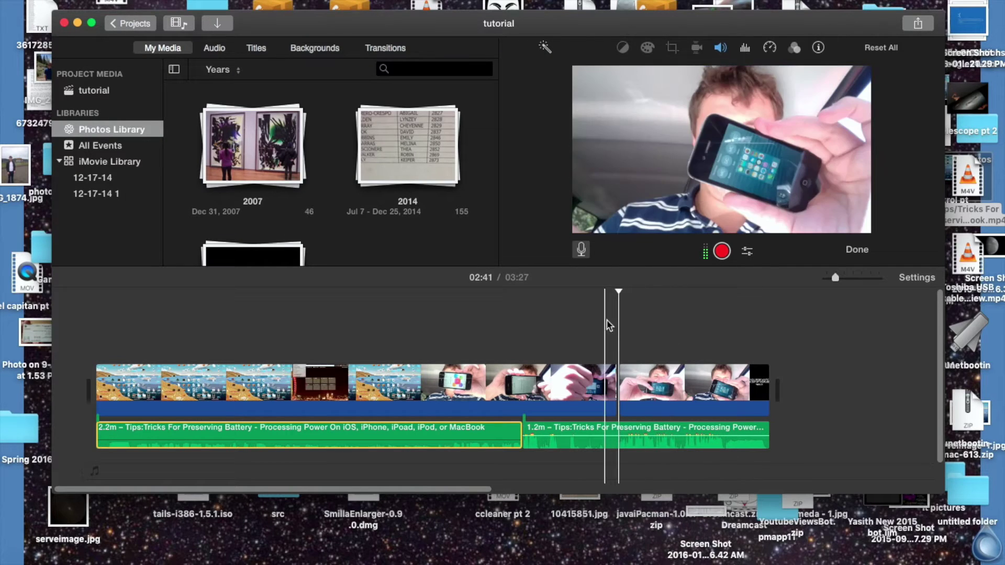
- Play the movie from about 02:14 across the re-adjusted audio, and split the video clip again at 03:14
left_click_drag(621, 291, 525, 293)
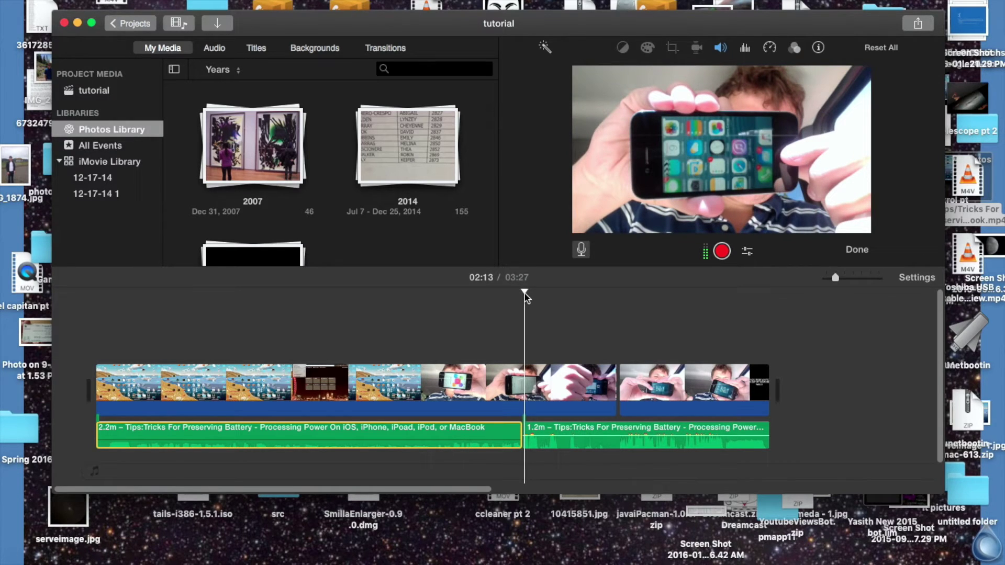
left_click_drag(526, 295, 527, 296)
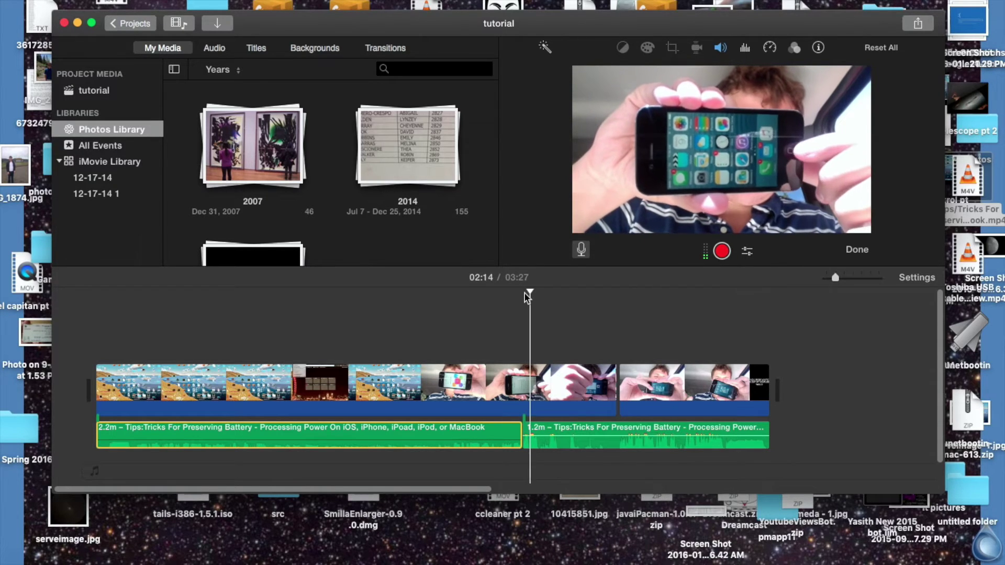
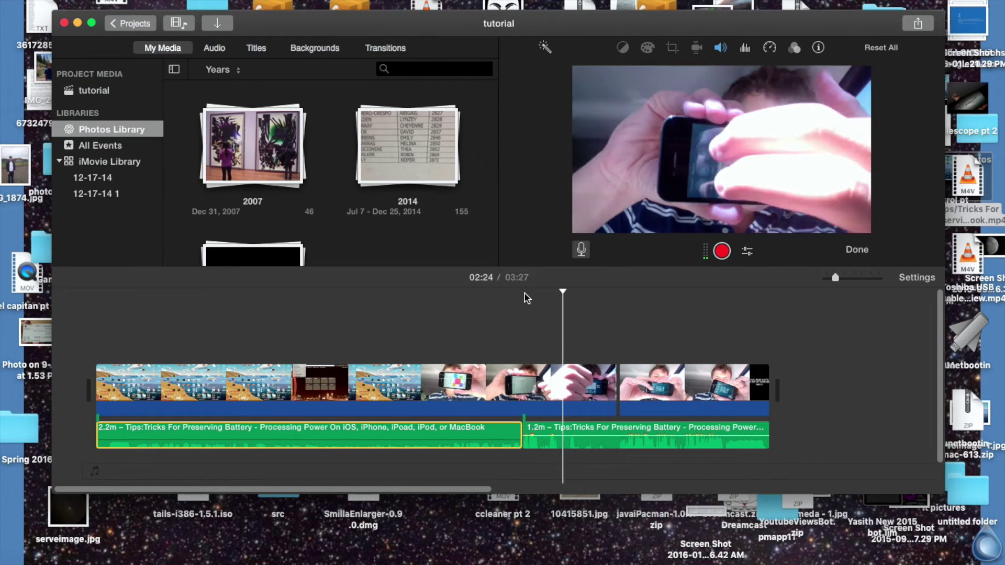
left_click_drag(577, 309, 750, 294)
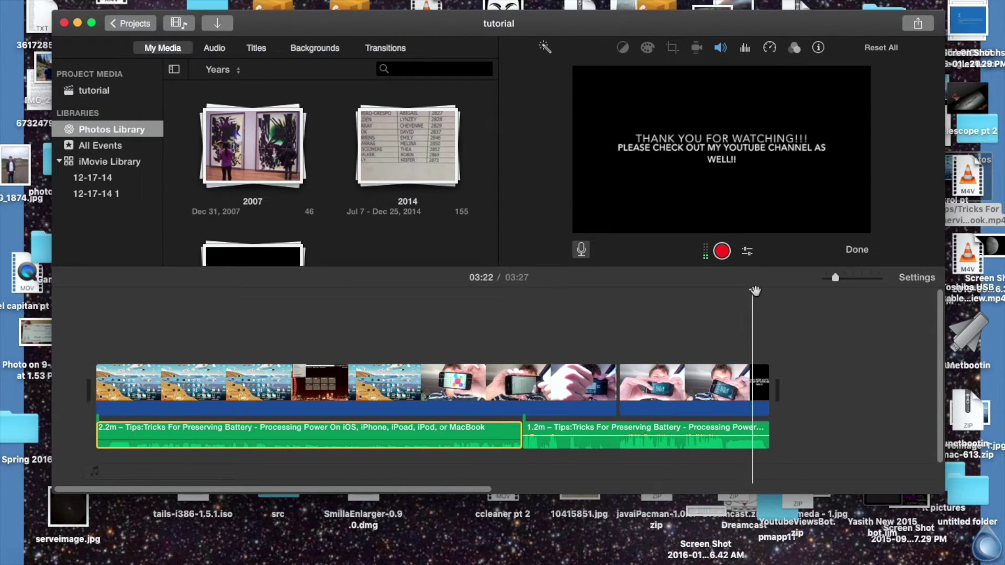
mouse_move(745, 290)
left_mouse_down()
mouse_move(683, 291)
mouse_move(728, 296)
left_mouse_up()
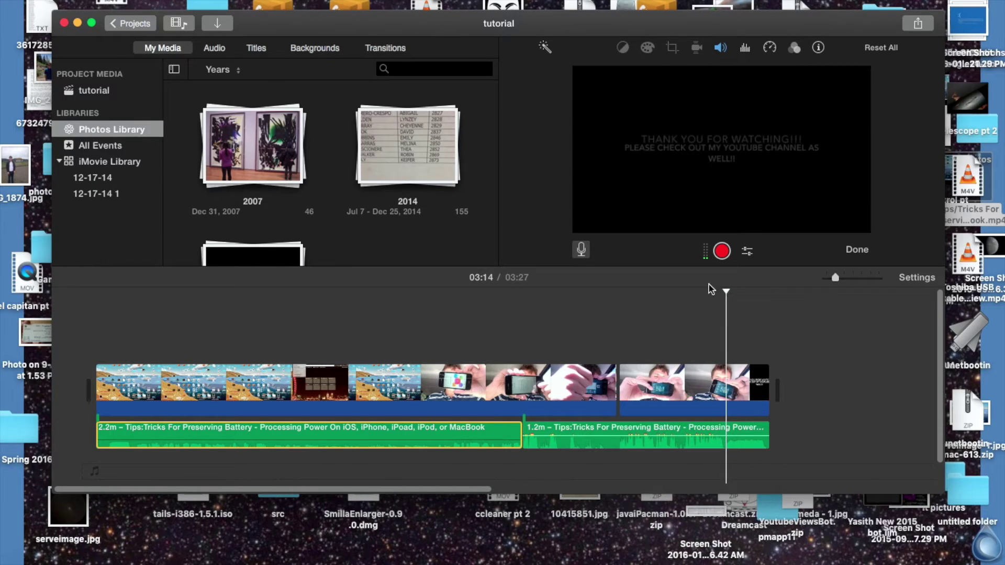
key("super+shift+slash")
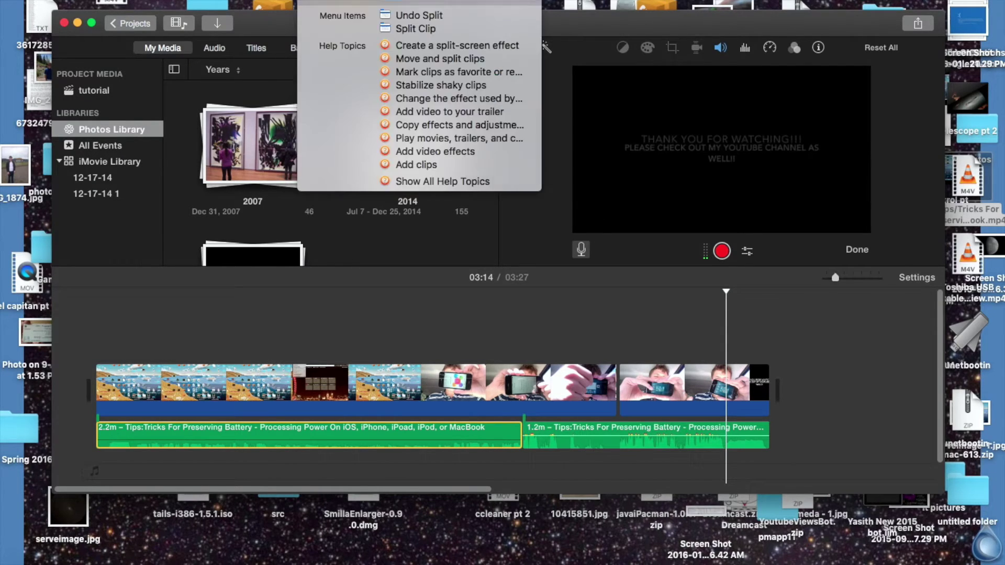
left_click(338, 29)
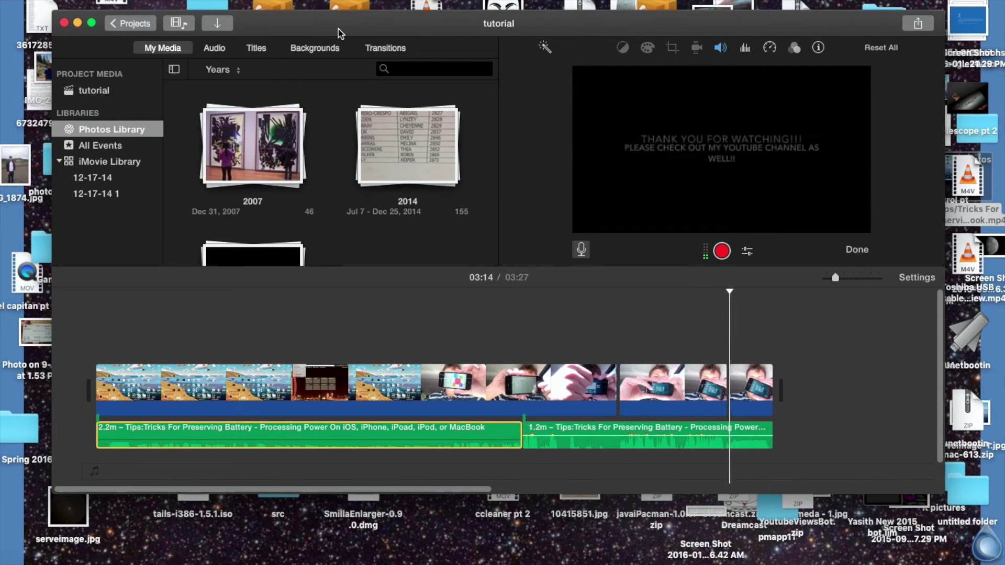
- Select the second detached audio piece and split it at 02:41, in line with the first video cut
left_click(534, 430)
mouse_move(534, 430)
left_mouse_down()
mouse_move(526, 422)
mouse_move(361, 417)
mouse_move(538, 426)
left_mouse_up()
left_click(609, 456)
left_click(546, 419)
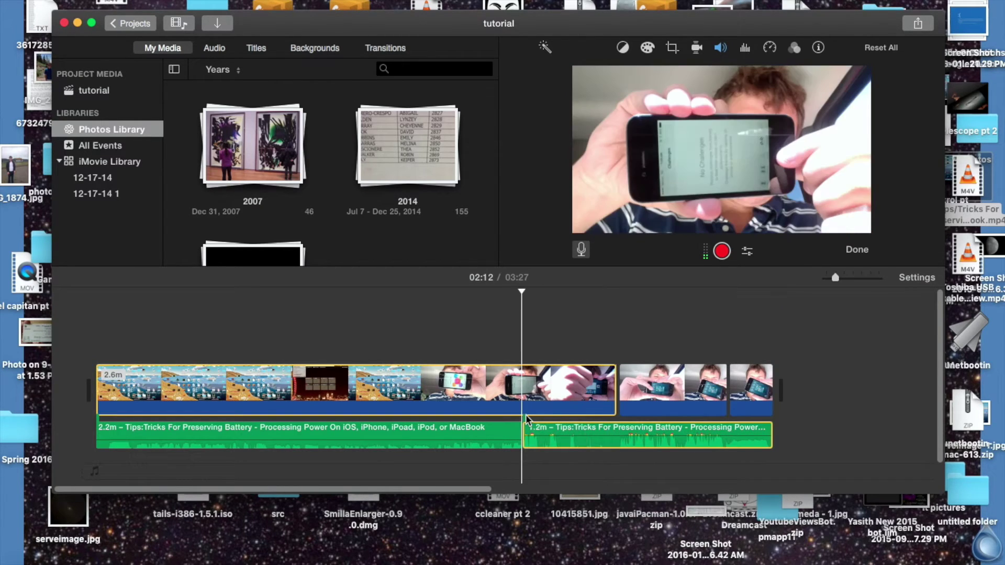
left_click(721, 429)
left_click_drag(717, 290, 592, 292)
mouse_move(676, 436)
left_mouse_down()
mouse_move(708, 428)
mouse_move(549, 467)
mouse_move(118, 451)
mouse_move(346, 457)
mouse_move(696, 431)
mouse_move(679, 427)
left_mouse_up()
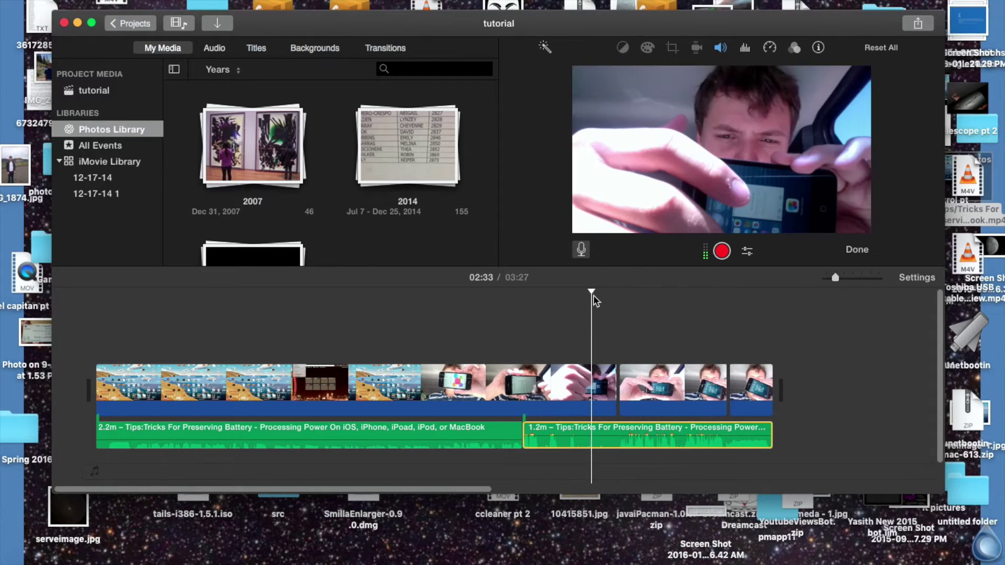
left_click_drag(592, 293, 619, 293)
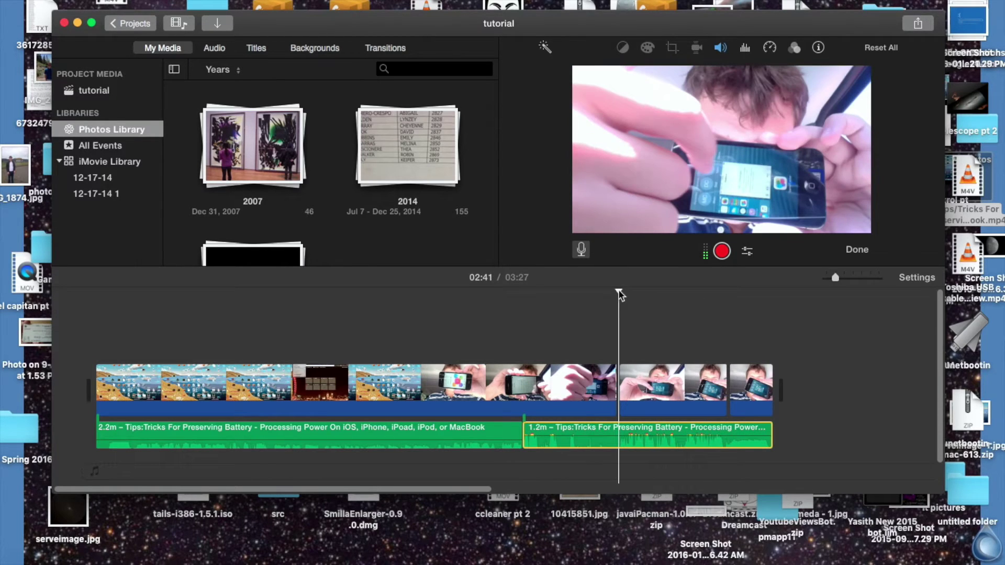
left_click(698, 442)
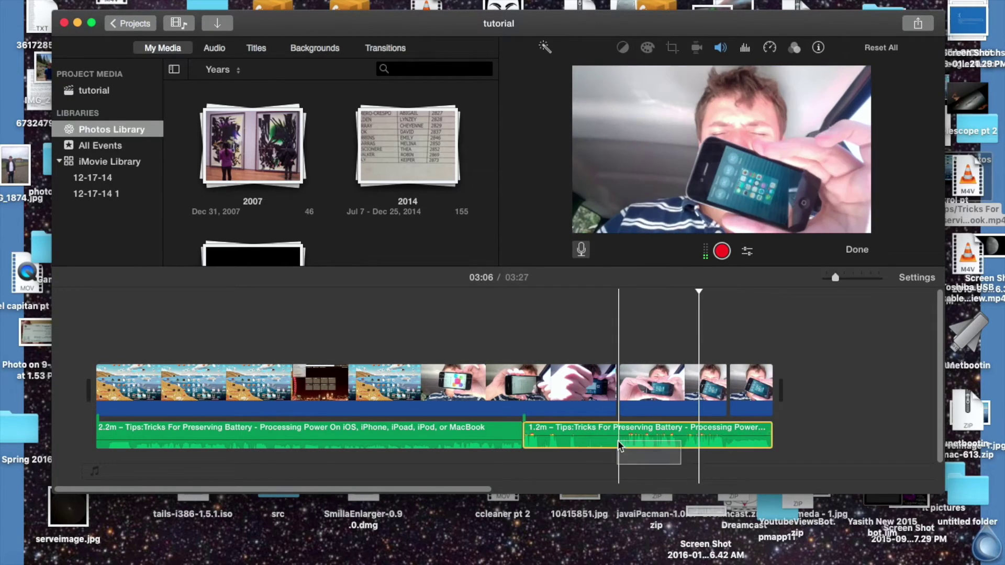
left_click_drag(699, 293, 619, 304)
key("super+shift+slash")
type("split")
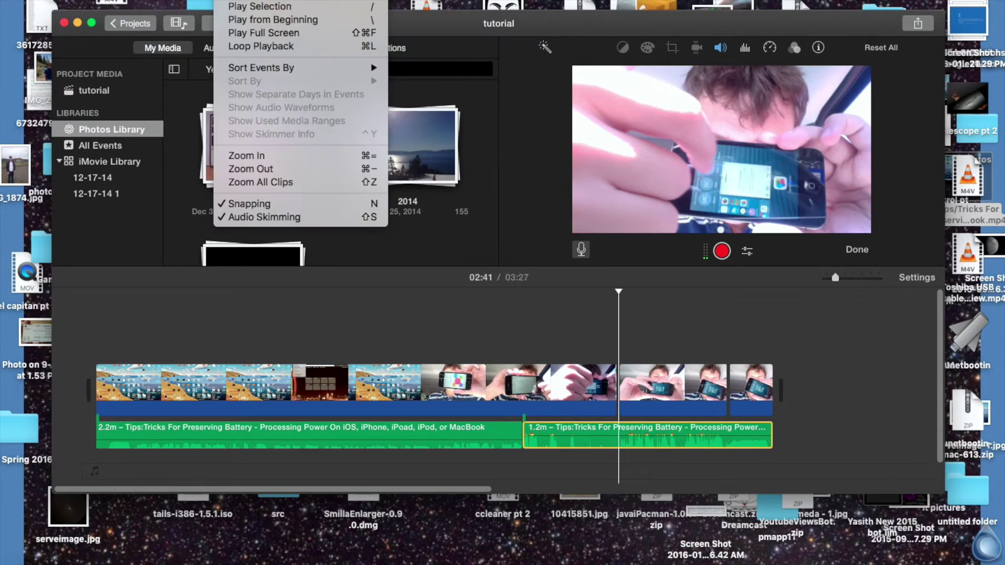
mouse_move(191, 3)
left_click(231, 82)
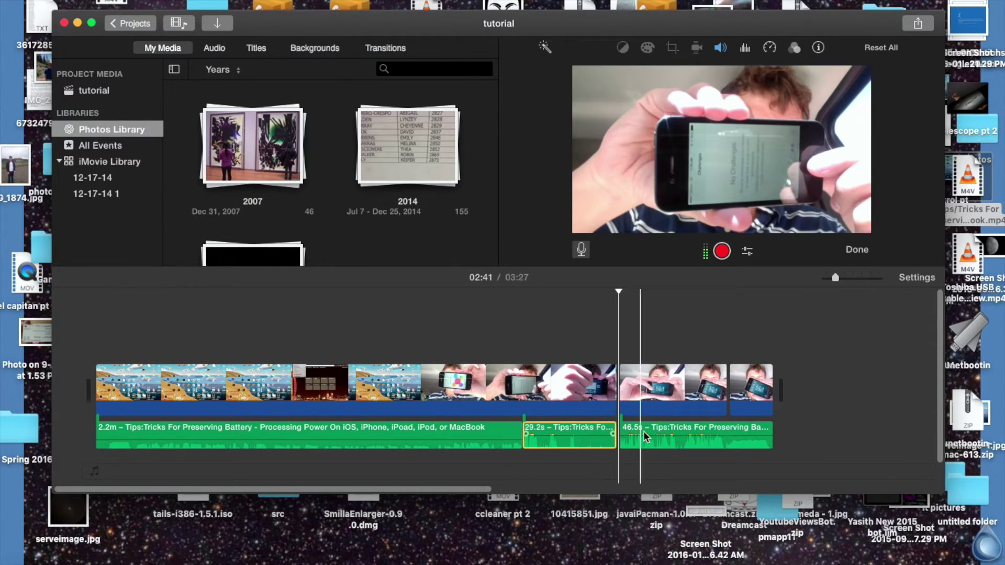
- Select the last detached audio piece and split it at 03:14, in line with the second video cut
mouse_move(560, 429)
left_mouse_down()
mouse_move(686, 422)
mouse_move(661, 436)
mouse_move(563, 430)
left_mouse_up()
left_click_drag(620, 291, 730, 311)
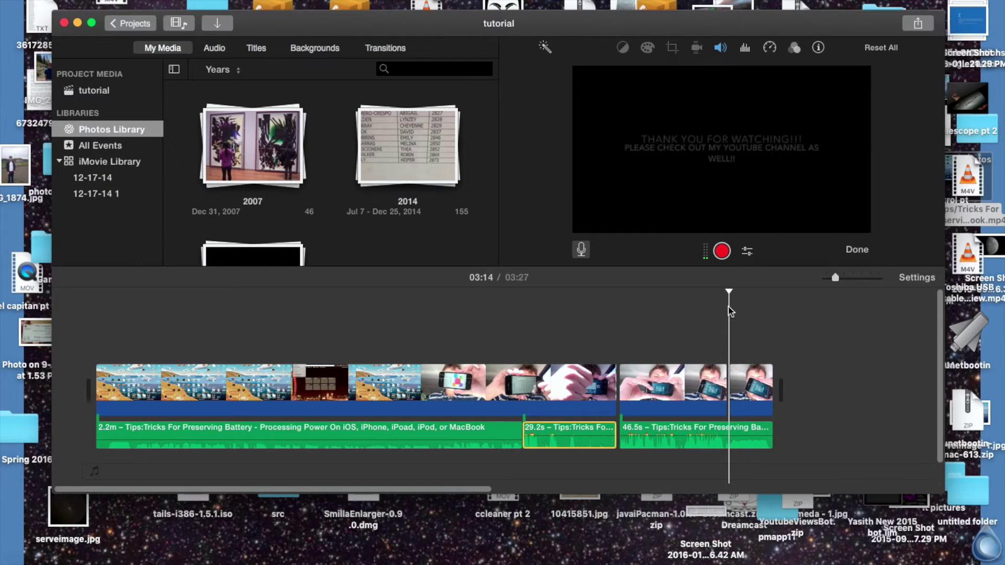
left_click(751, 418)
left_click_drag(751, 292, 732, 292)
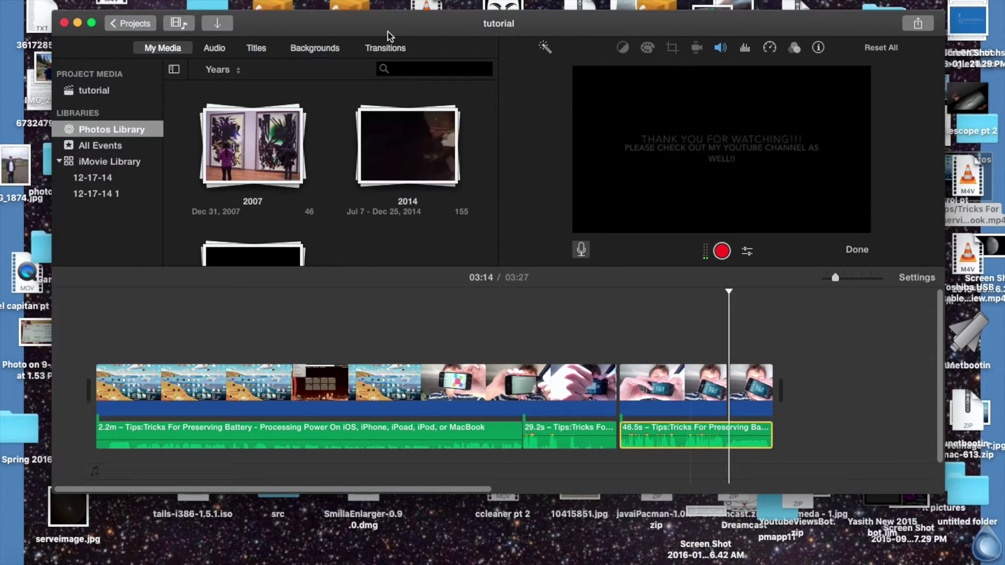
left_click(184, 0)
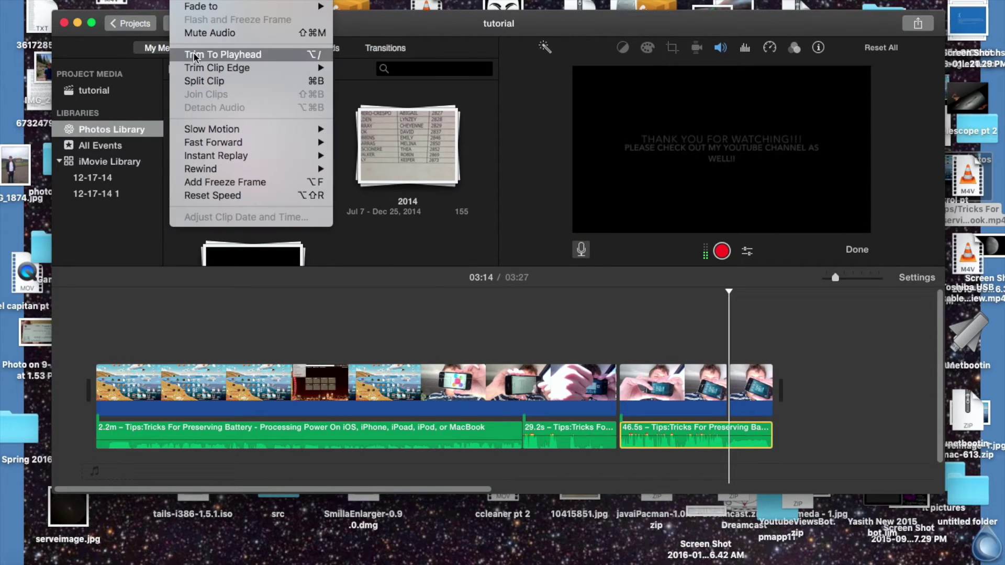
left_click(322, 82)
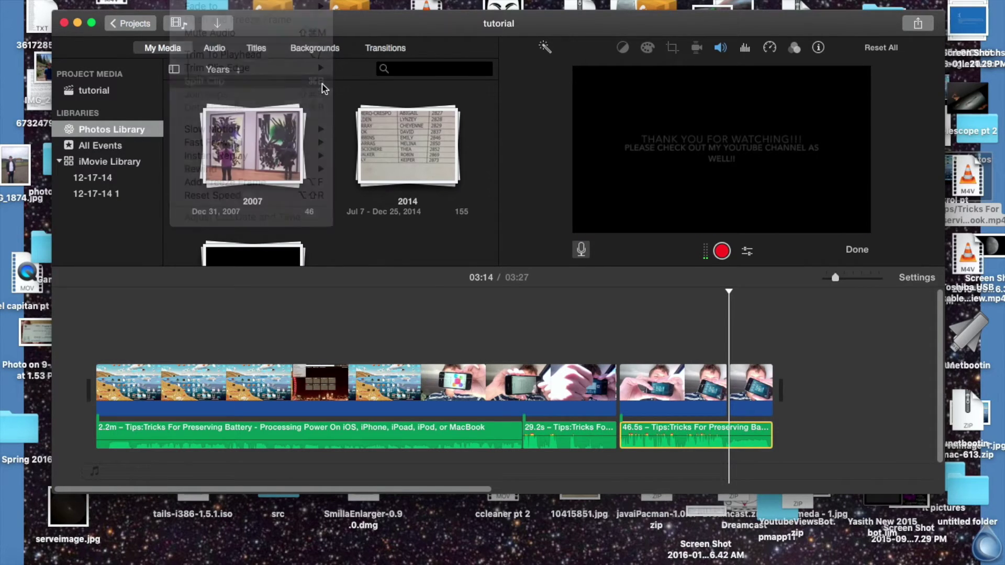
- Swap two audio pieces, placing the 13.2 s piece at about 02:14 and the 29.2 s piece at 03:14
left_click_drag(571, 428, 829, 418)
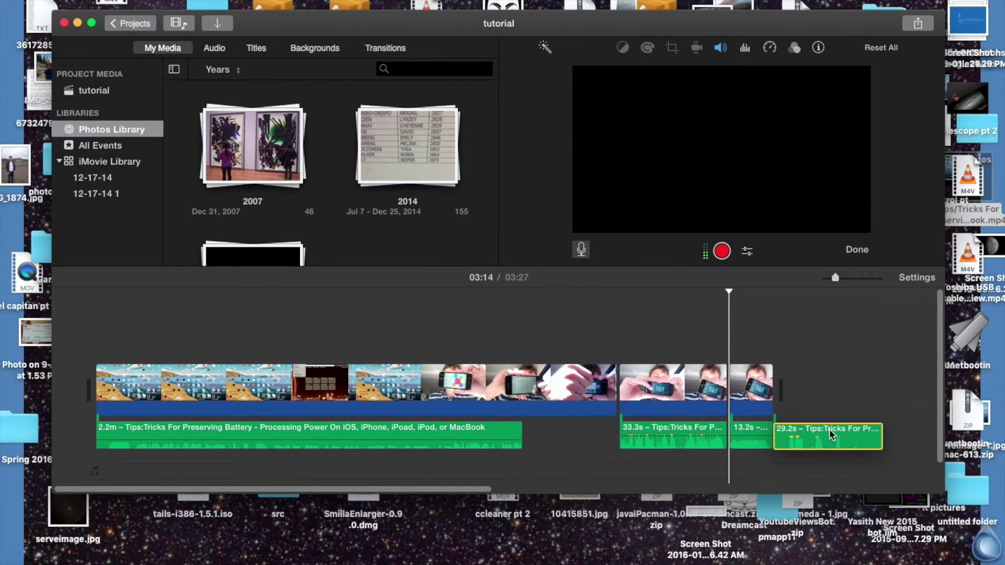
left_click_drag(743, 429, 546, 429)
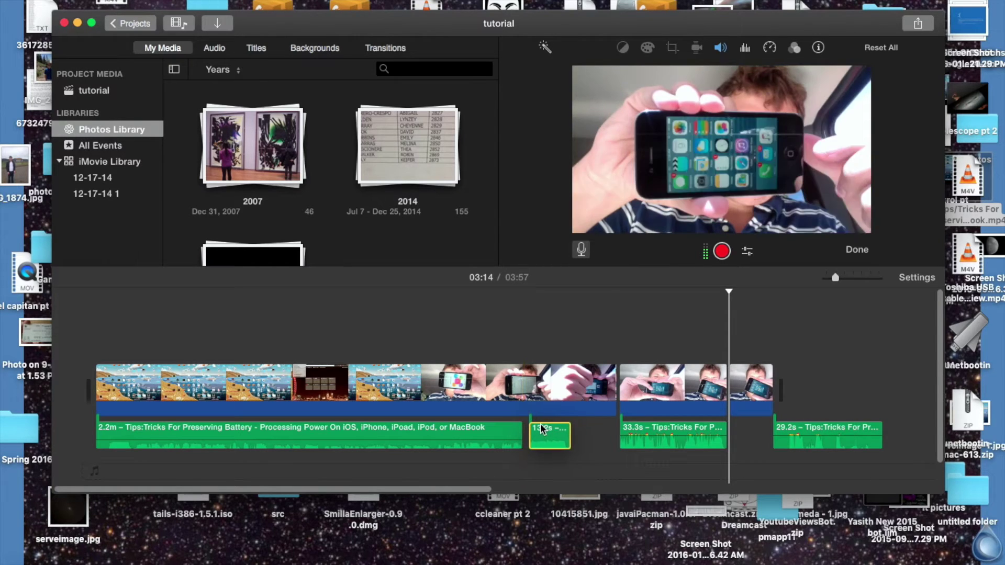
left_click_drag(814, 432, 770, 427)
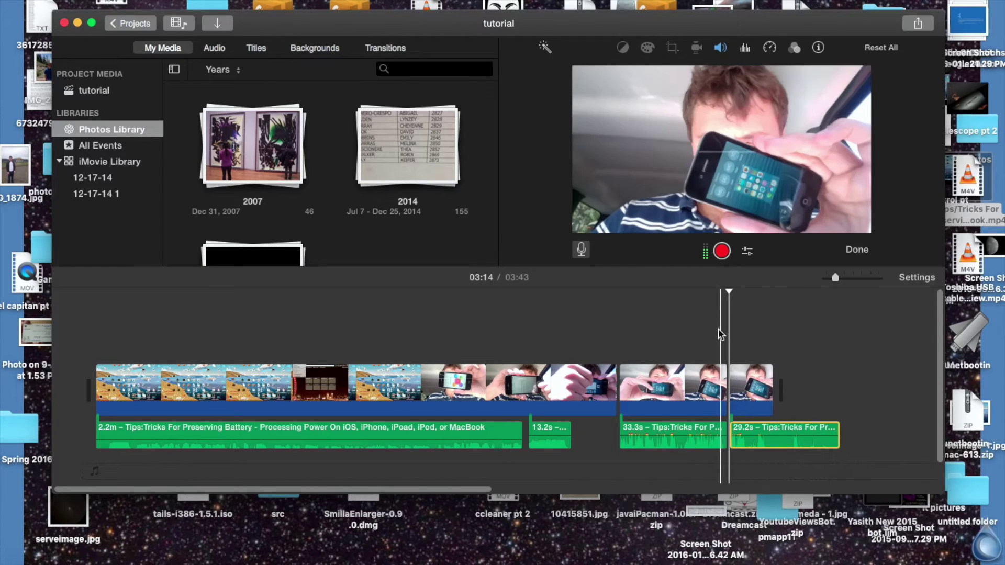
- Play the rearranged audio from 02:14 with the system volume raised, and play the ending from about 03:14
left_click_drag(729, 291, 531, 295)
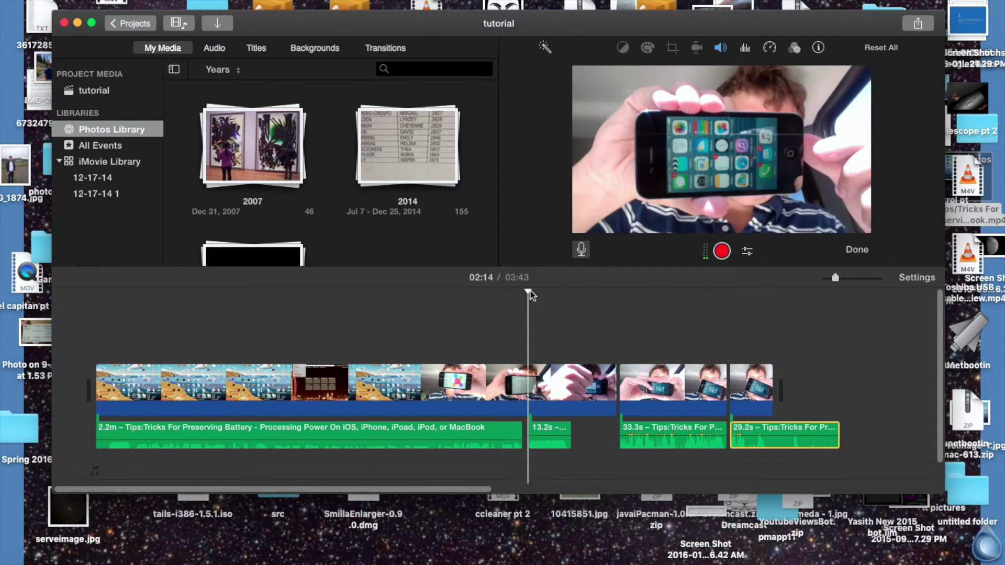
key("space")
key("XF86AudioRaiseVolume")
key("XF86AudioRaiseVolume")
key("XF86AudioRaiseVolume")
key("XF86AudioRaiseVolume")
key("XF86AudioRaiseVolume")
key("XF86AudioRaiseVolume")
key("XF86AudioRaiseVolume")
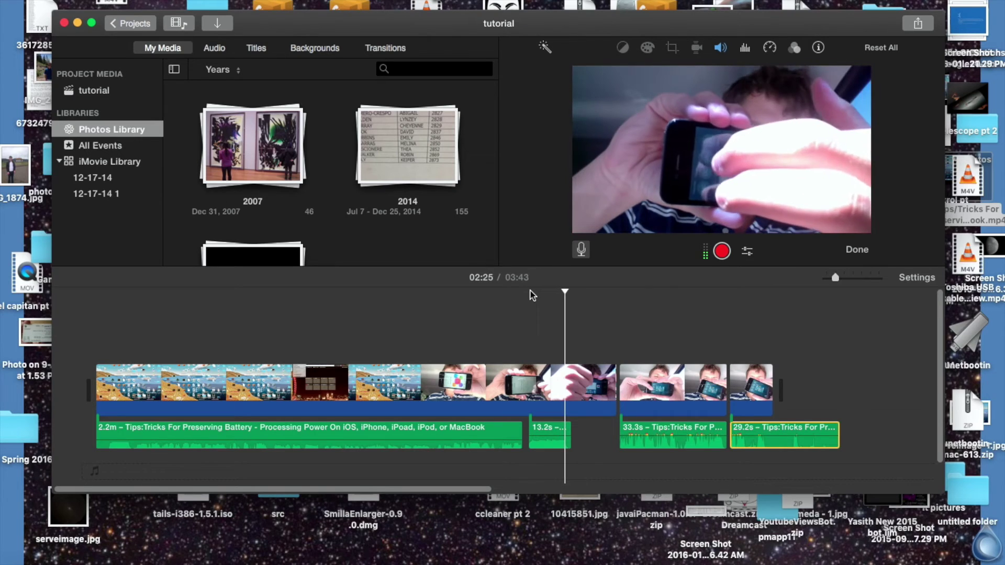
left_click_drag(568, 291, 735, 295)
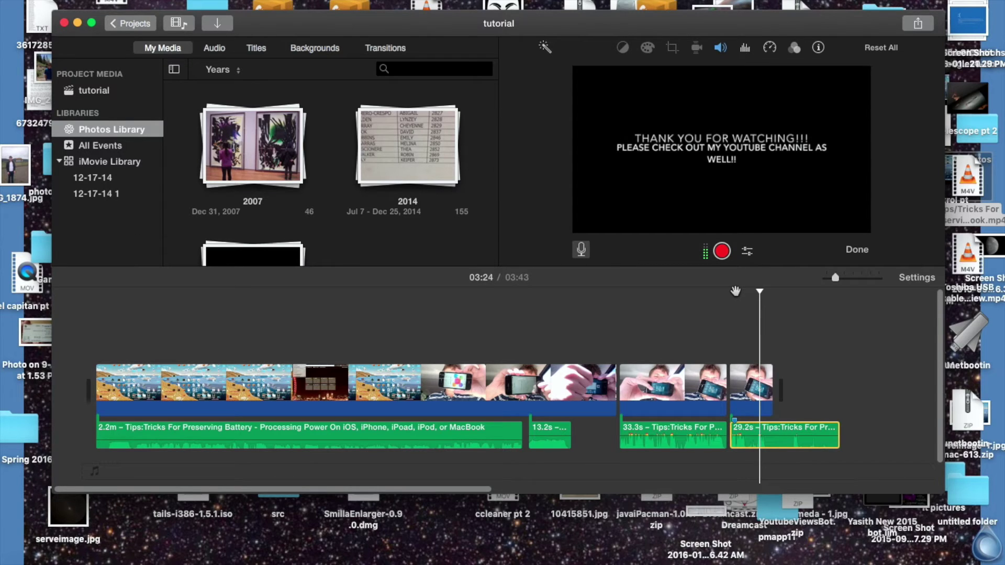
- Return the playhead to 00:20, select all the detached audio pieces and delete them from the timeline
left_click_drag(763, 290, 156, 238)
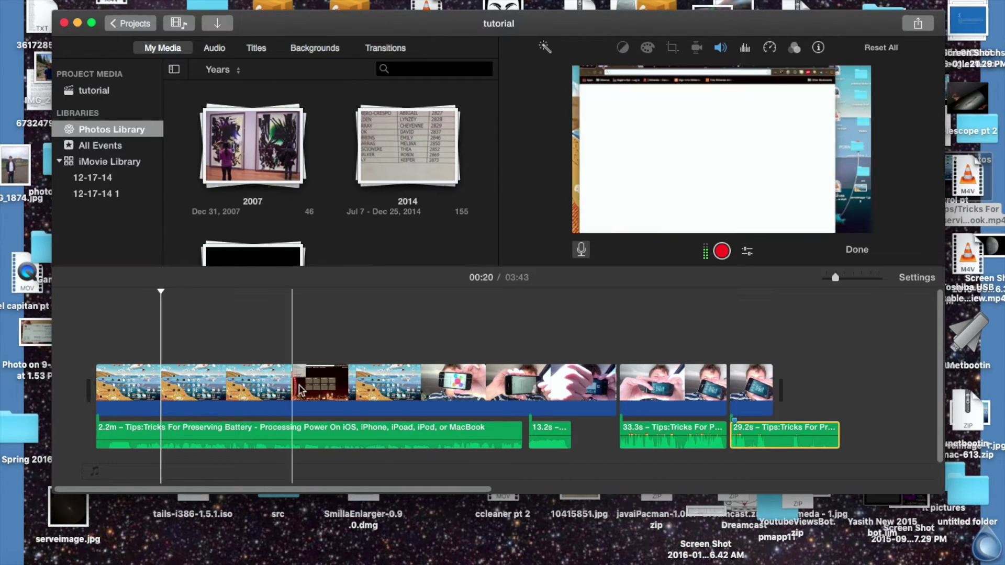
left_click_drag(825, 489, 345, 411)
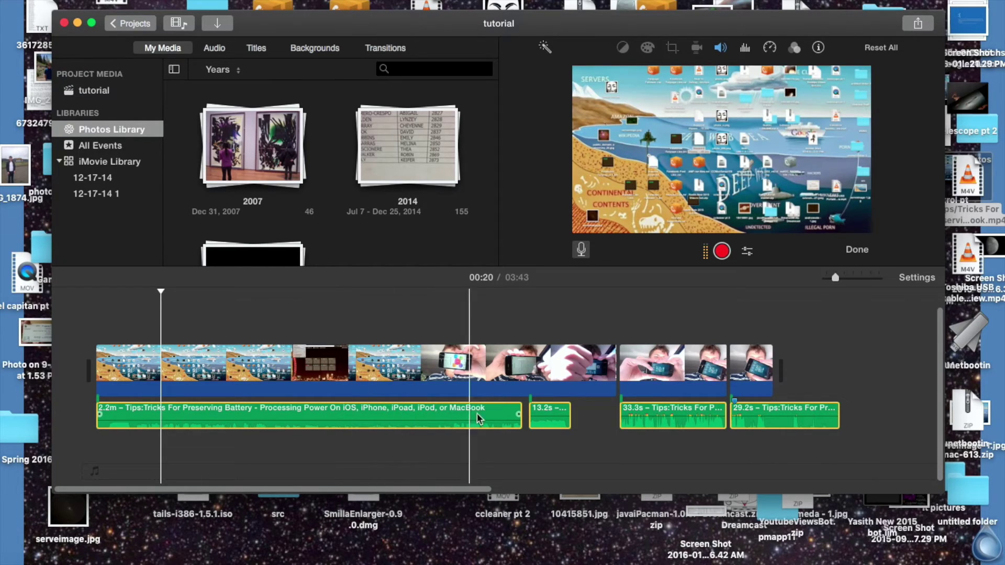
key("Delete")
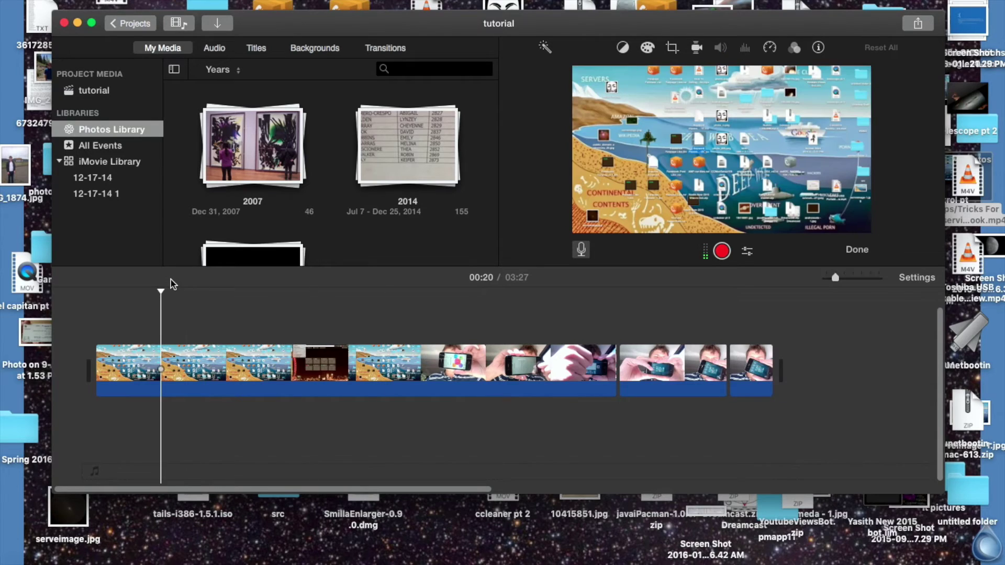
- Play the video from 00:20 without its audio, and move the Candle blow sound effect file to another spot on the desktop
key("space")
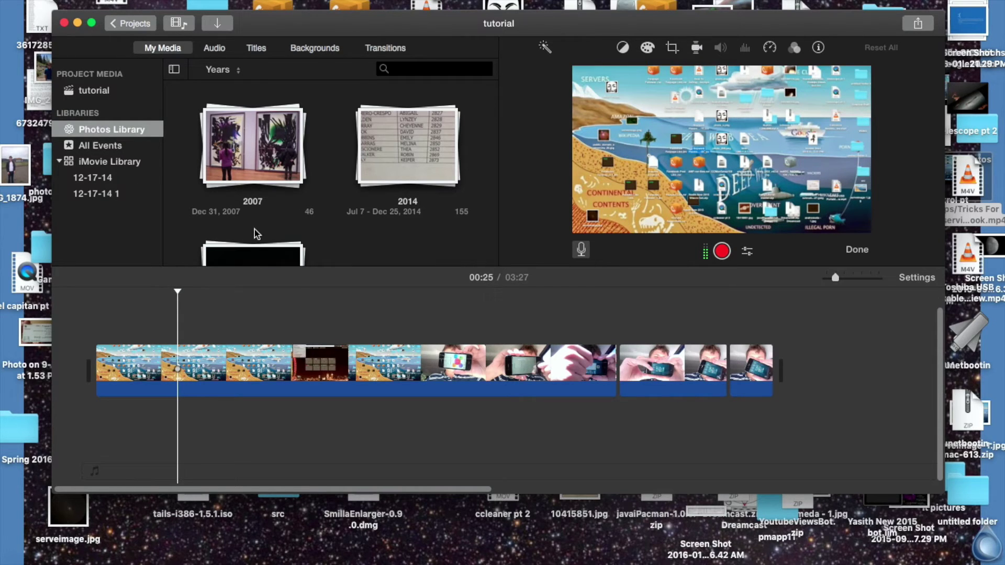
left_click_drag(374, 31, 434, 265)
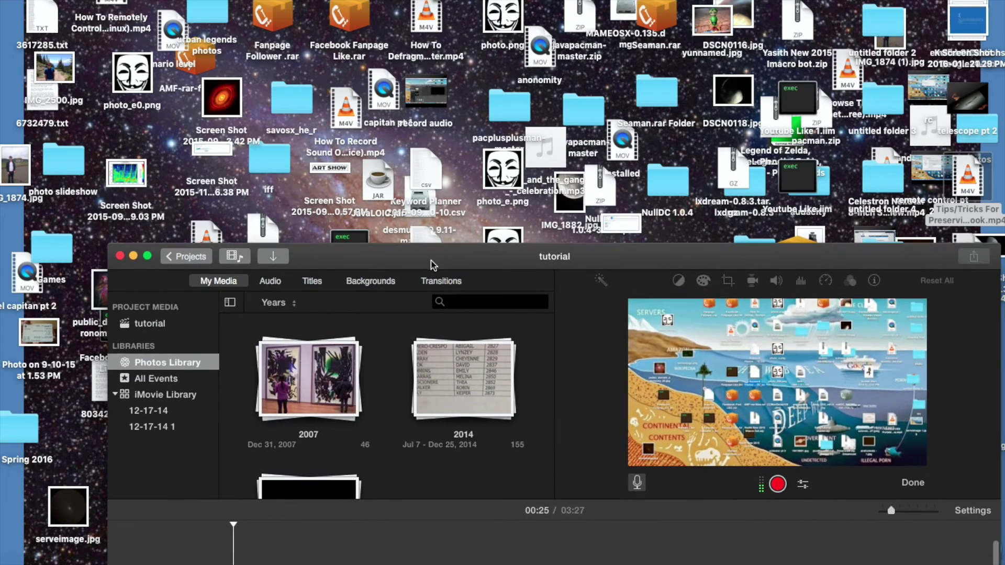
left_click_drag(936, 146, 139, 139)
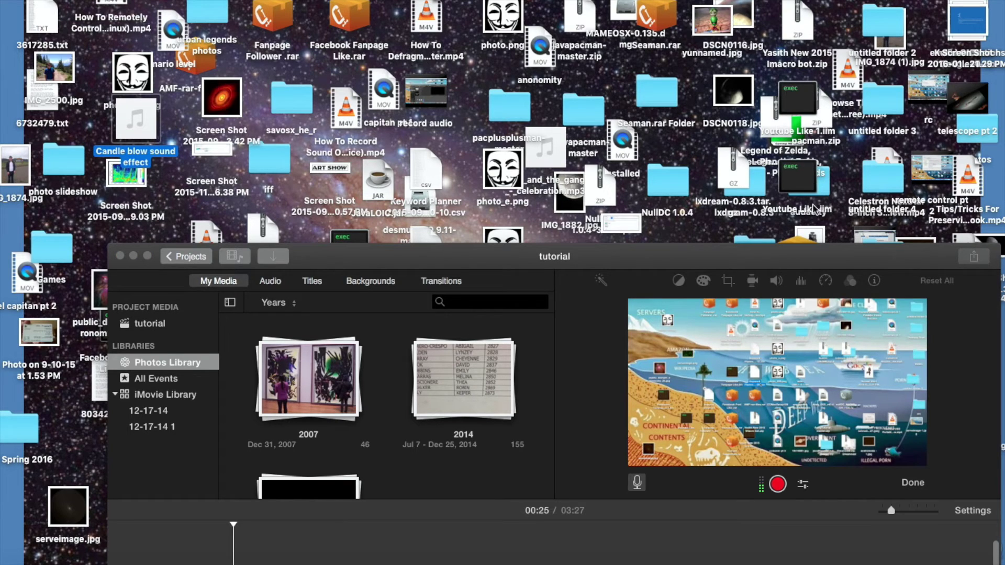
left_click_drag(828, 258, 819, 0)
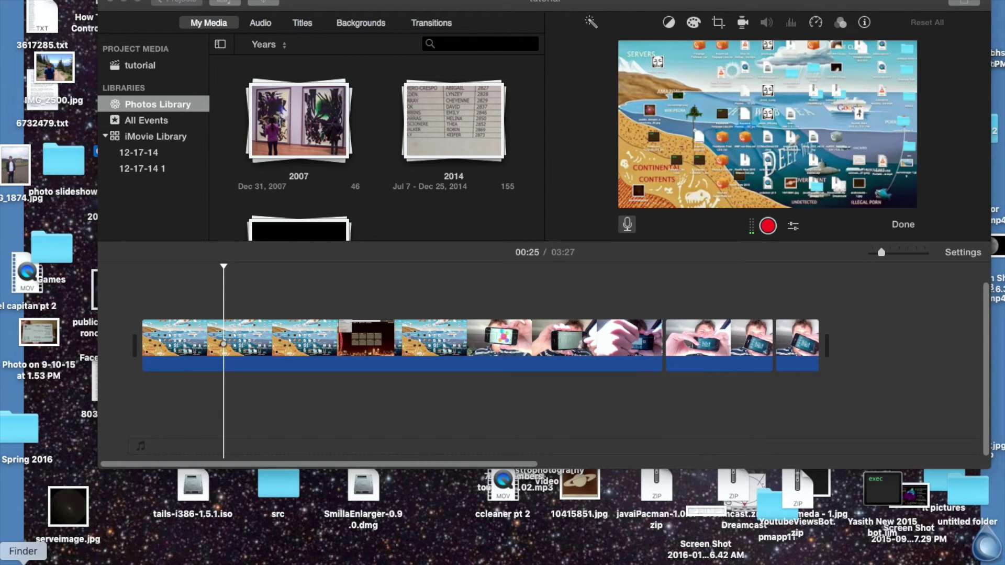
- Open a Finder window, search all files for "midnigh" and clear the search
left_click(23, 564)
left_click_drag(330, 13, 320, 247)
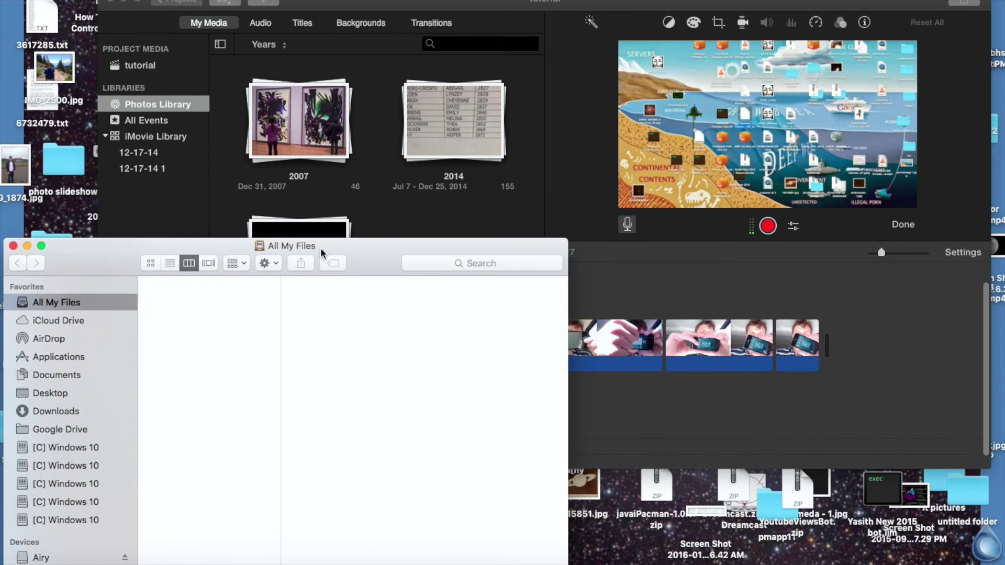
left_click(463, 263)
type("midnigh")
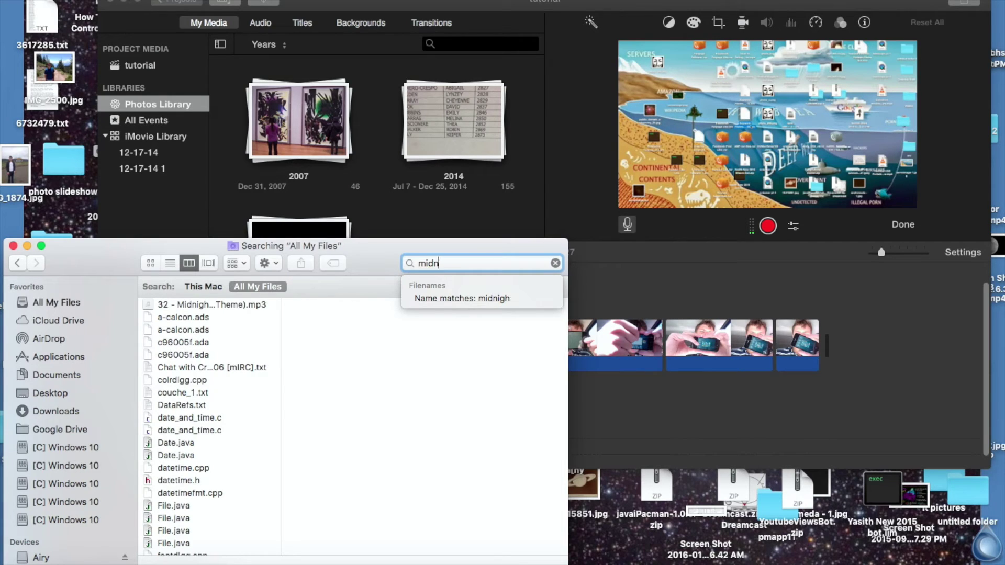
key("BackSpace")
key("BackSpace")
key("BackSpace")
key("BackSpace")
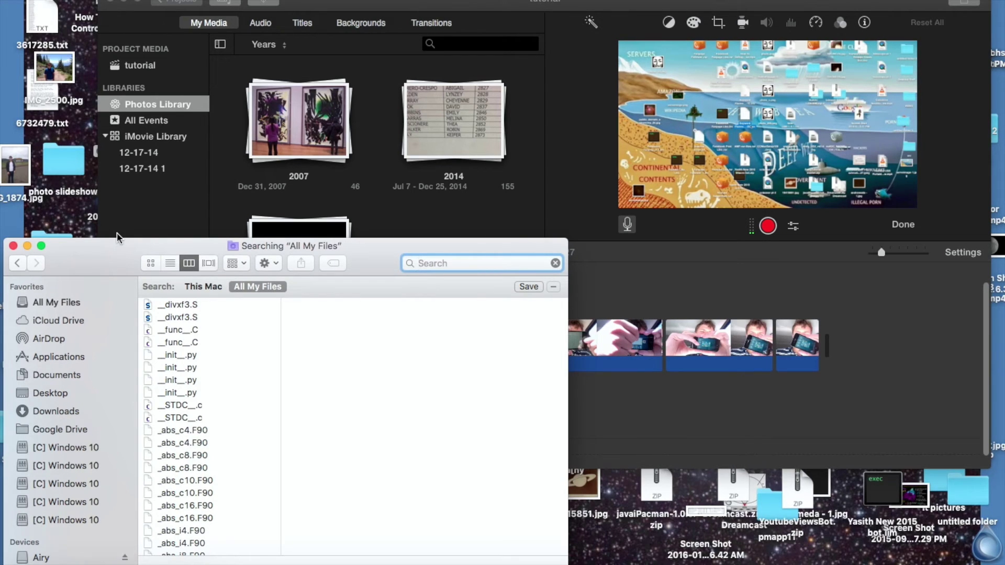
- Search the whole Mac for "celestial" and position the Finder window above the iMovie timeline
type("celestr")
key("BackSpace")
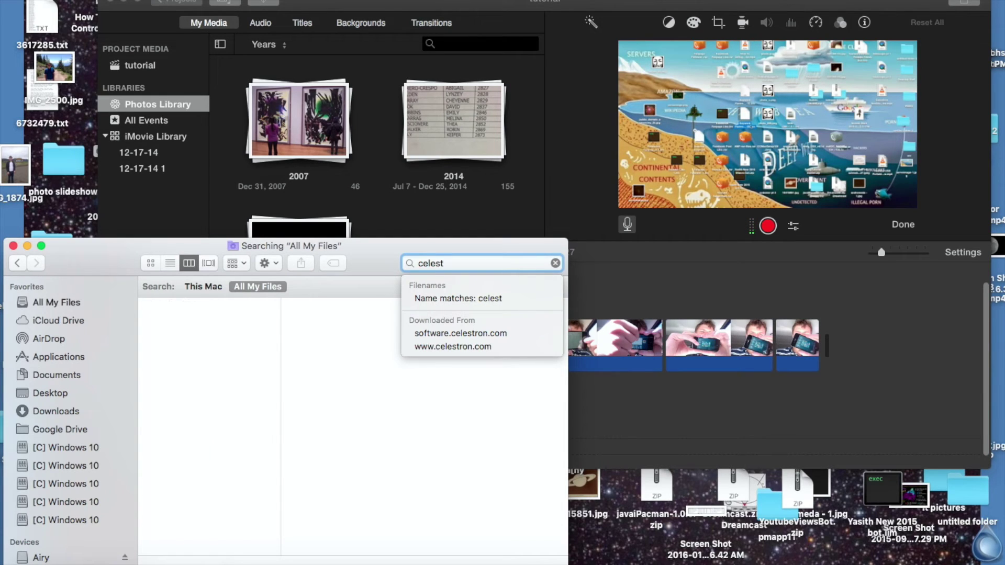
type("ial")
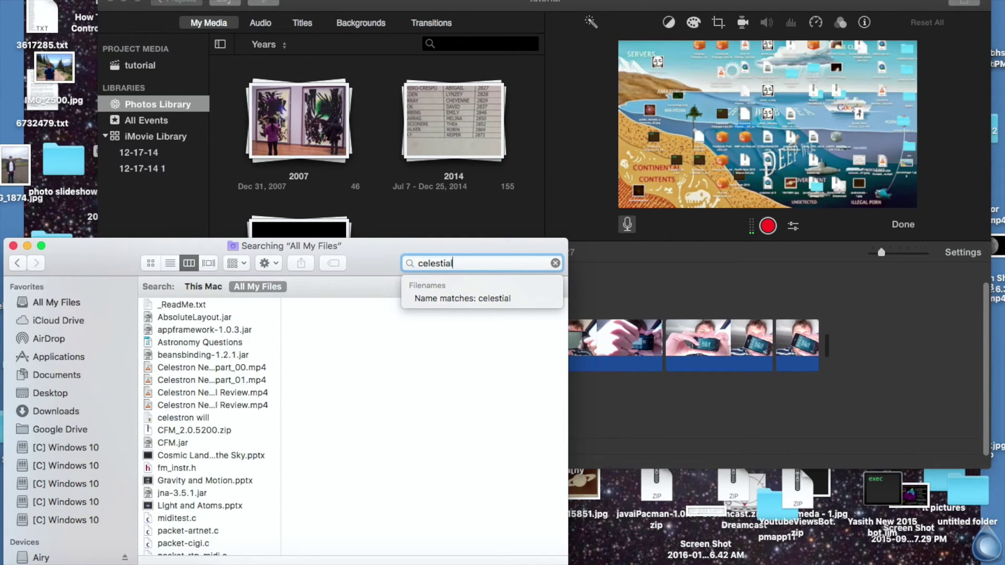
left_click_drag(250, 245, 595, 131)
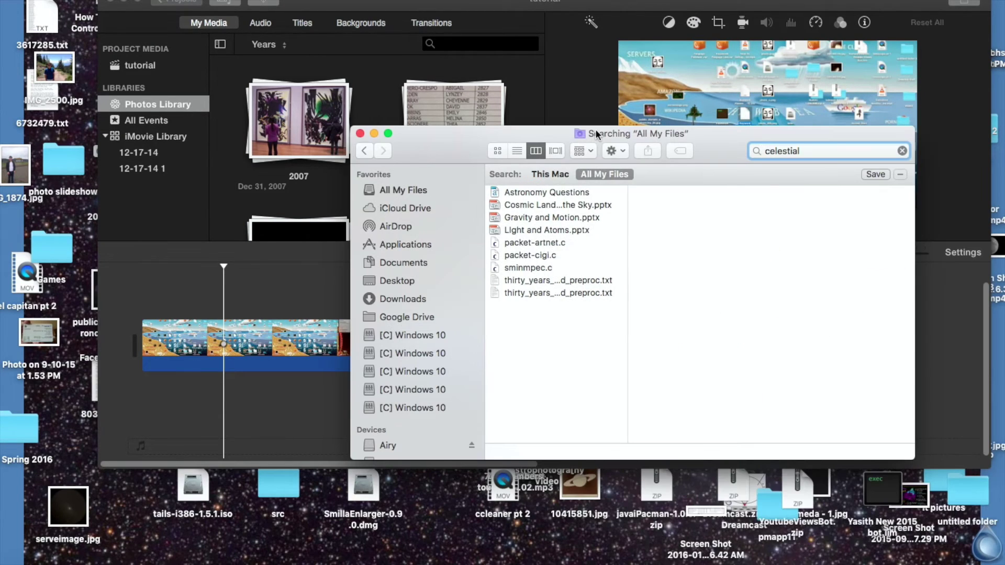
left_click(564, 178)
left_click_drag(574, 140, 459, 2)
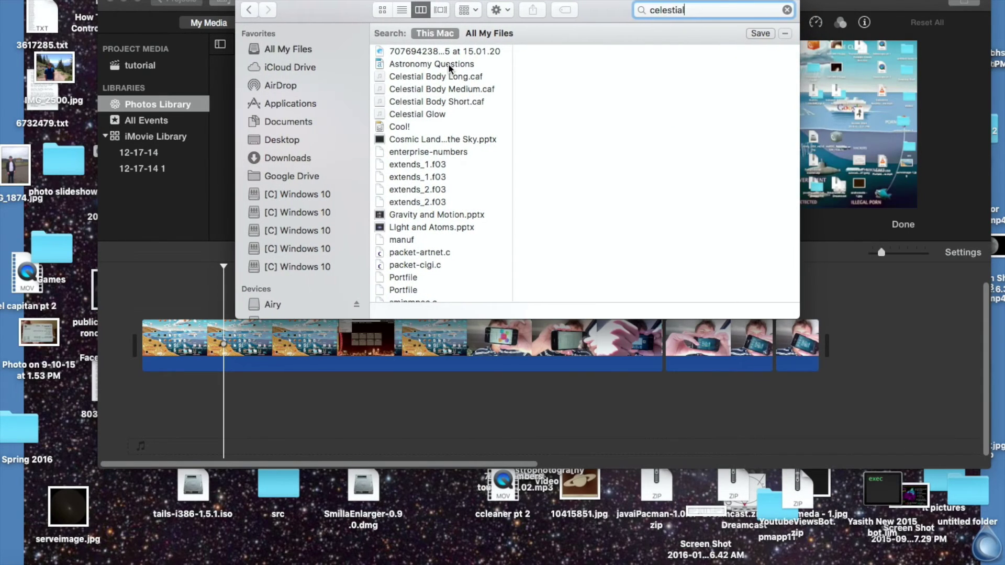
- Add Celestial Body Long.caf from the search results beneath the video at the start of the timeline
left_click_drag(442, 77, 125, 376)
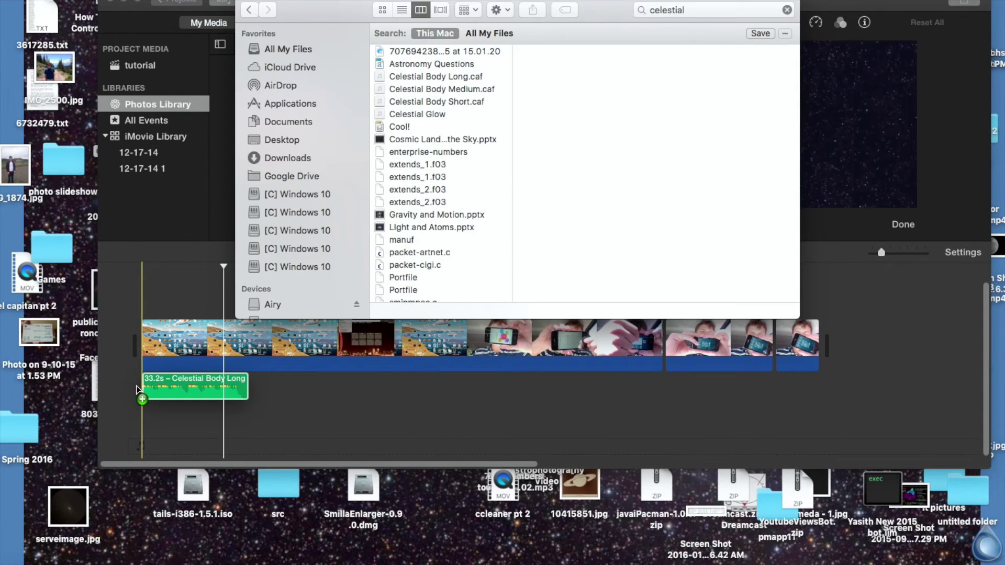
left_click_drag(137, 390, 140, 393)
left_click(193, 390)
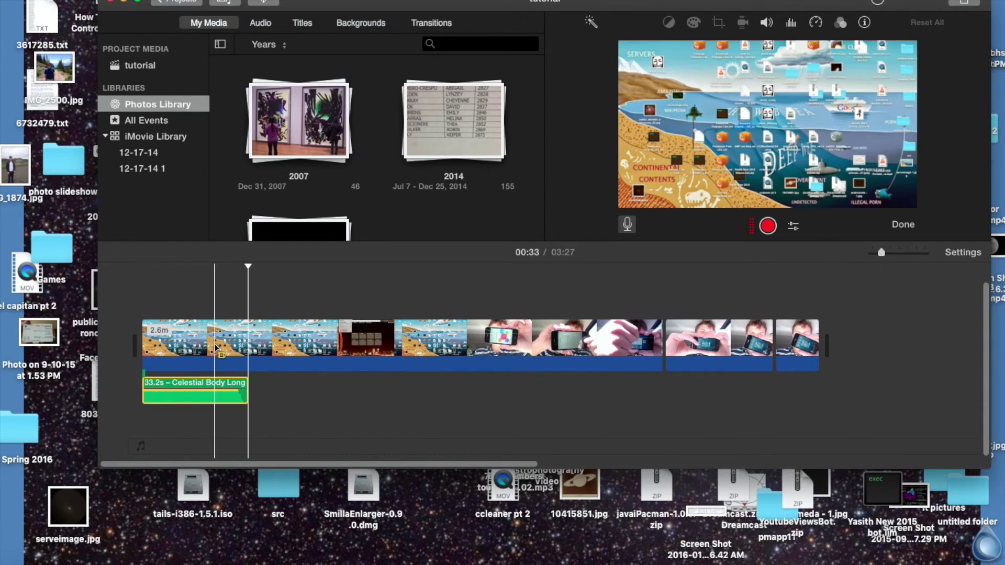
- Play the video with its new soundtrack from about 00:03 and adjust the system volume
key("XF86AudioLowerVolume")
key("XF86AudioLowerVolume")
key("XF86AudioLowerVolume")
key("XF86AudioLowerVolume")
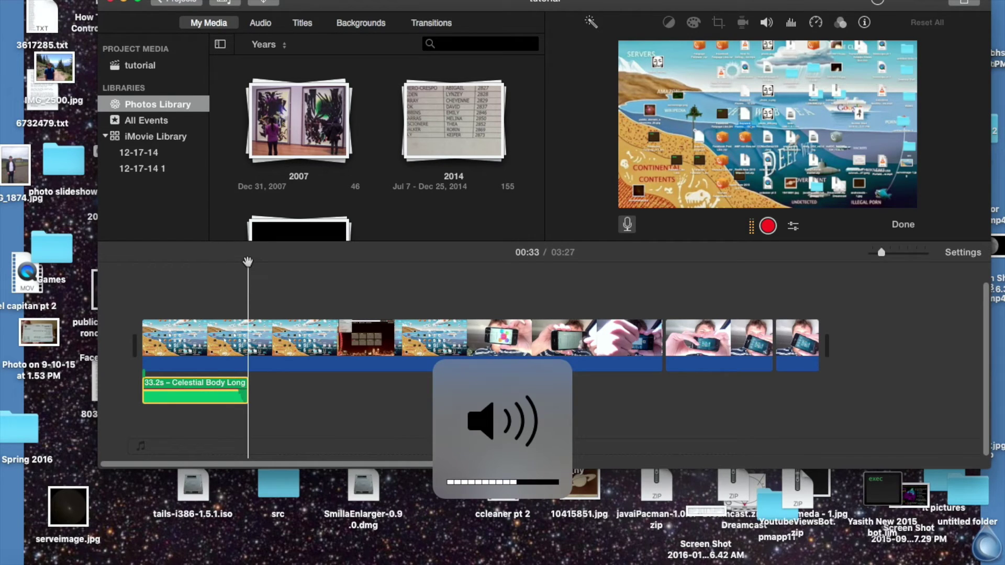
left_click_drag(247, 261, 152, 261)
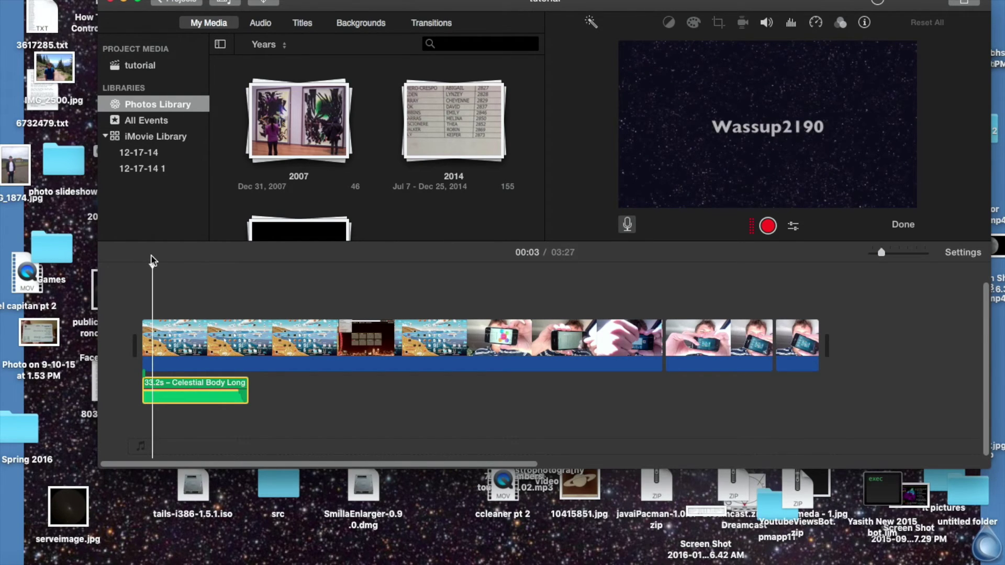
key("XF86AudioRaiseVolume")
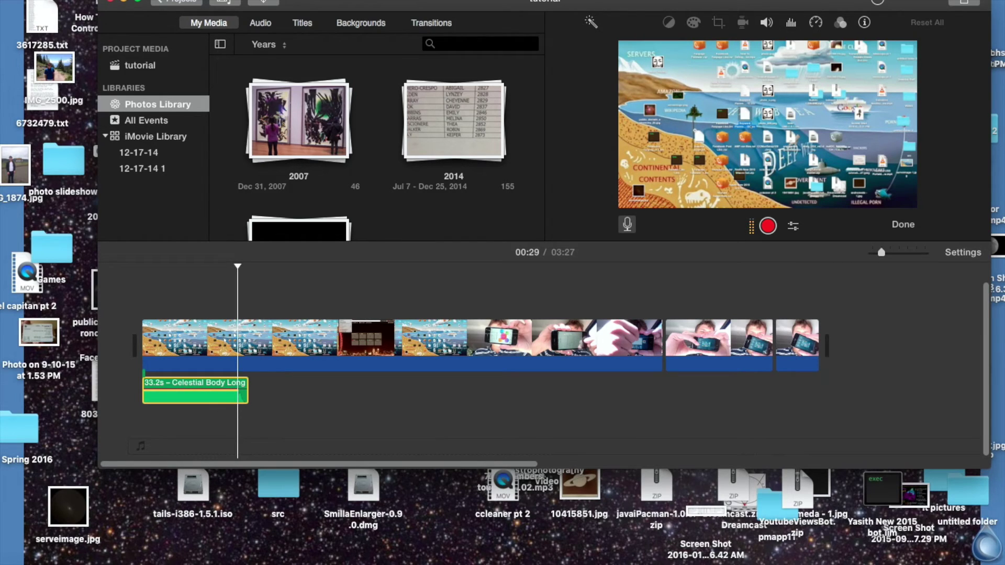
- Select all the video clips in the timeline and delete them together with the attached audio
left_click(118, 0)
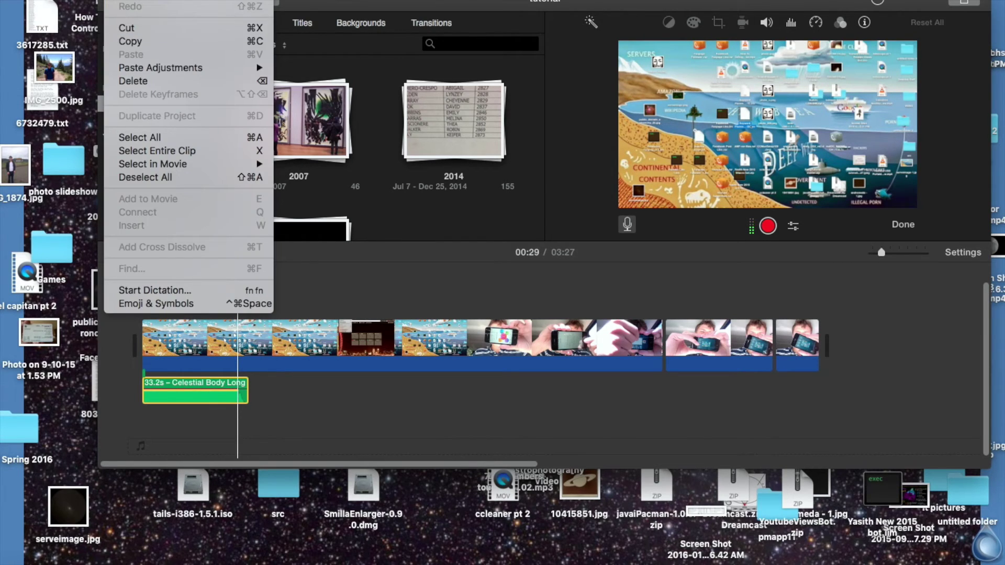
key("Escape")
left_click(442, 354)
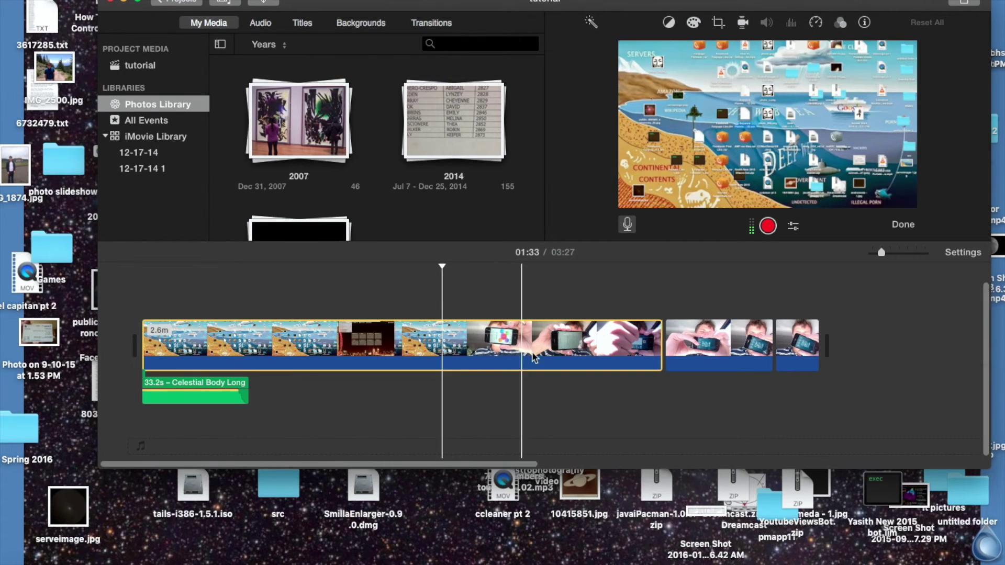
left_click_drag(772, 338, 650, 320)
left_click_drag(759, 305, 552, 327)
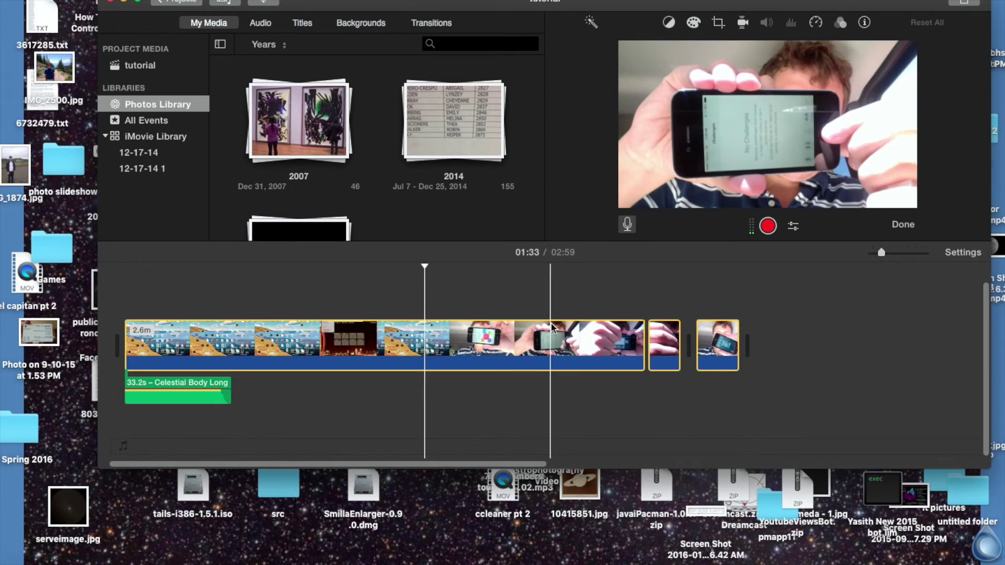
key("Delete")
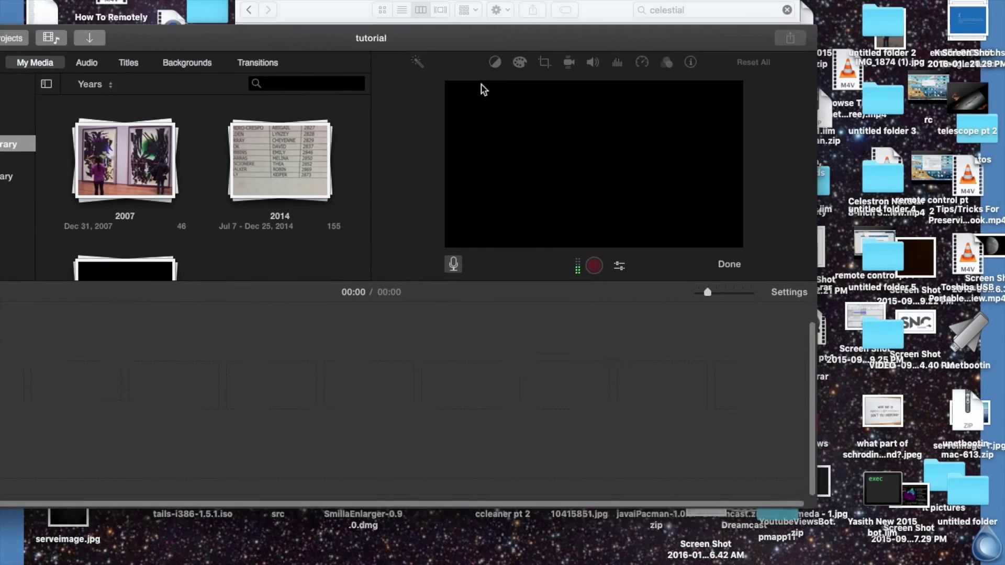
- Put the Finder window away and reposition the remote control pt 2 video file on the desktop within reach of iMovie
left_click_drag(497, 37, 477, 298)
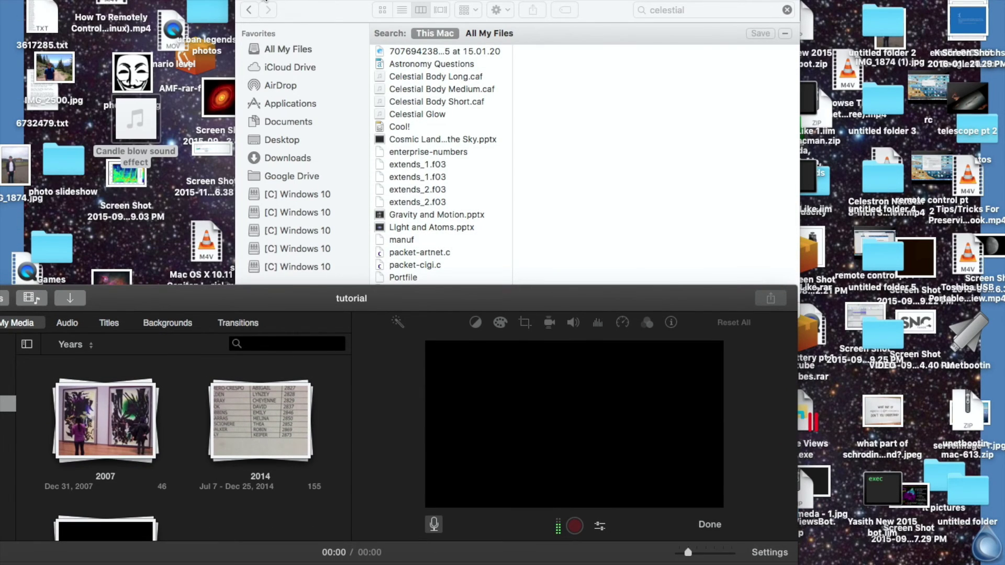
key("super+w")
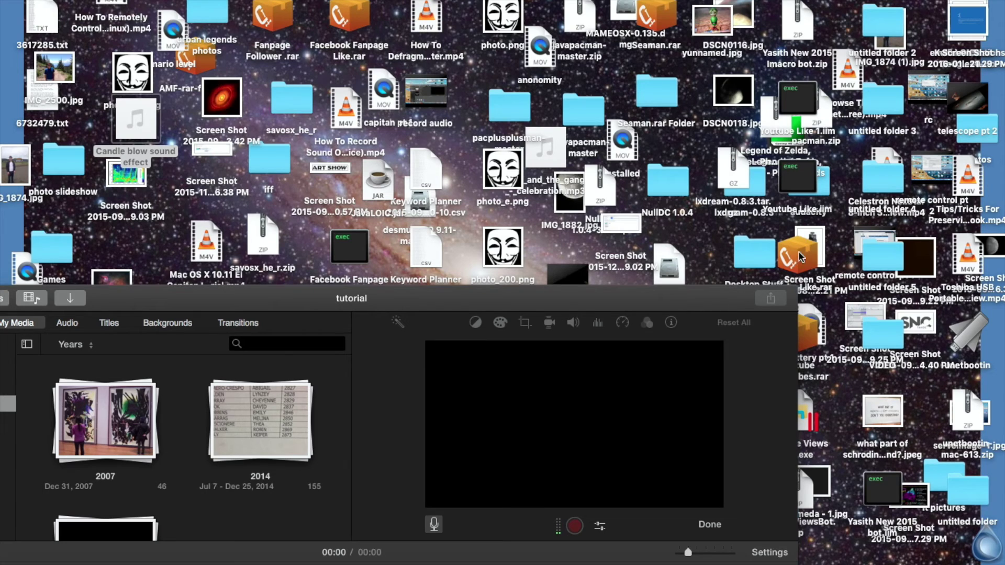
left_click_drag(929, 172, 754, 188)
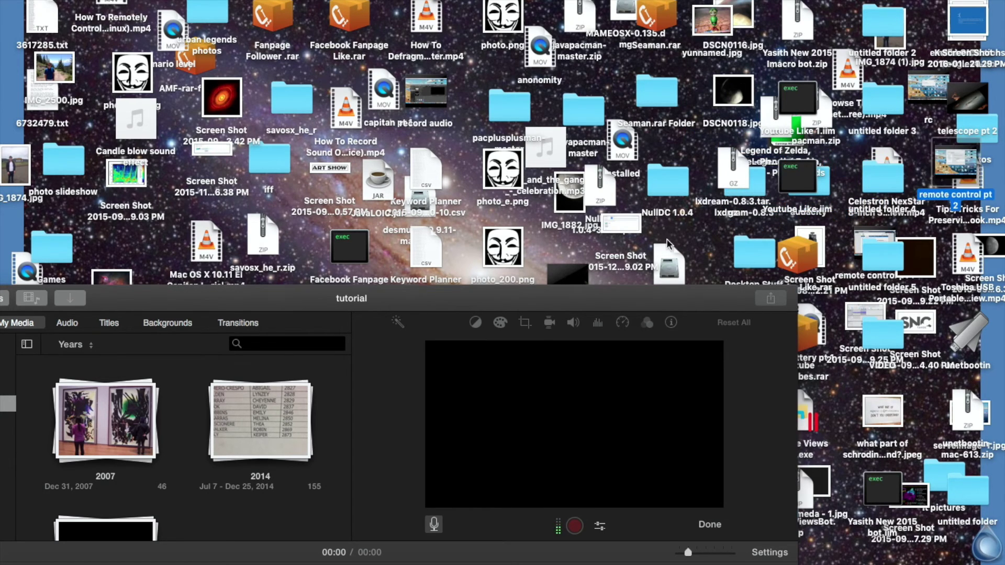
double_click(629, 297)
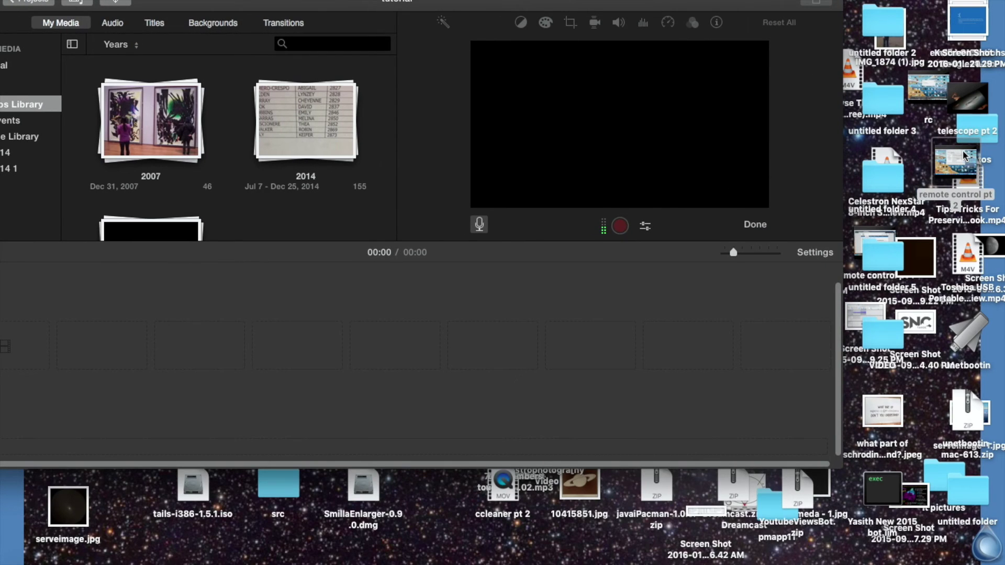
- Add the remote control pt 2 video from the desktop to the empty timeline and shift the iMovie window fully into view
left_click_drag(966, 156, 458, 264)
left_click_drag(495, 320, 433, 337)
left_click_drag(447, 7, 543, 6)
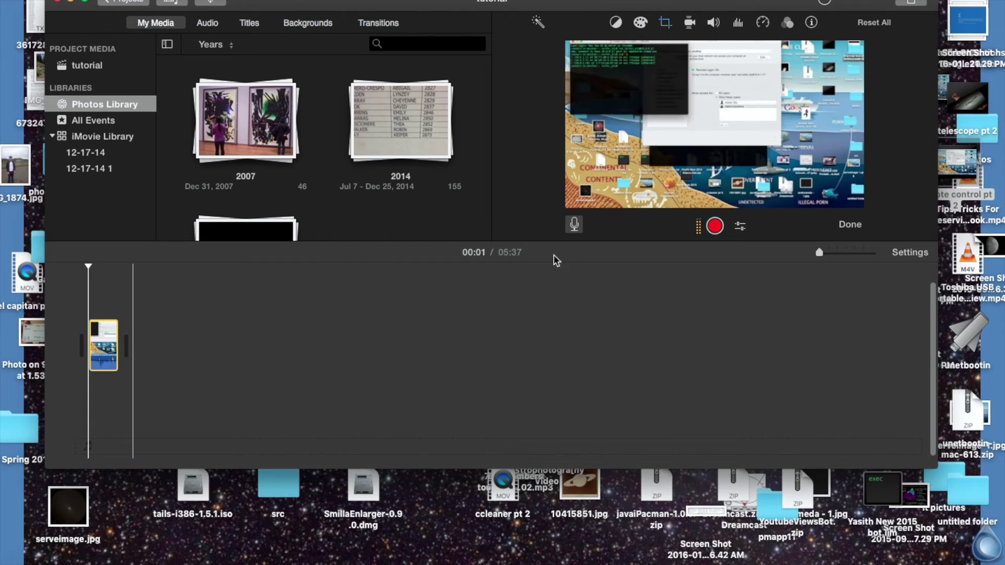
- Bring back the Finder search results and add Celestial Body Long.caf beneath the start of the remote control video
left_click(21, 563)
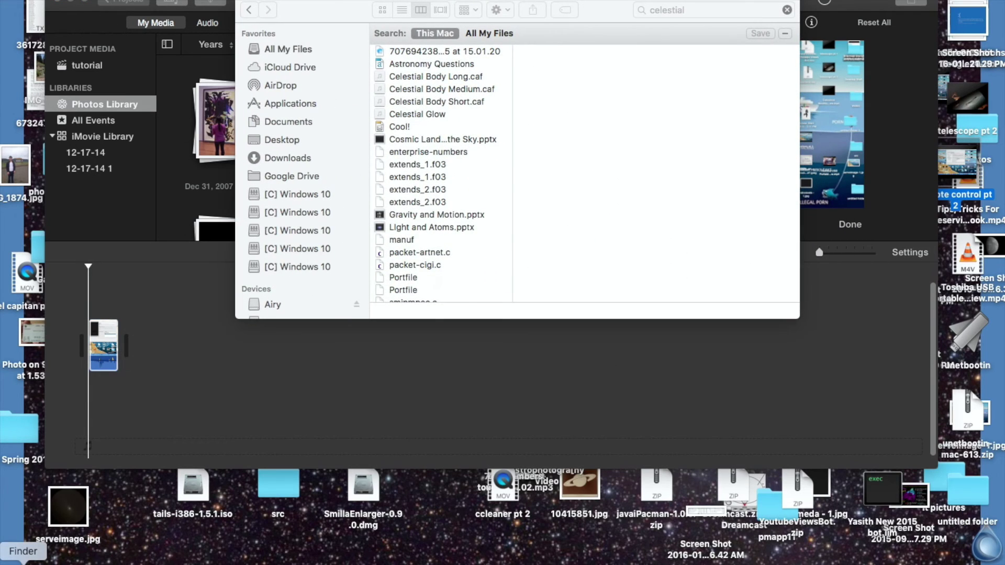
left_click_drag(427, 21, 719, 121)
left_click(670, 180)
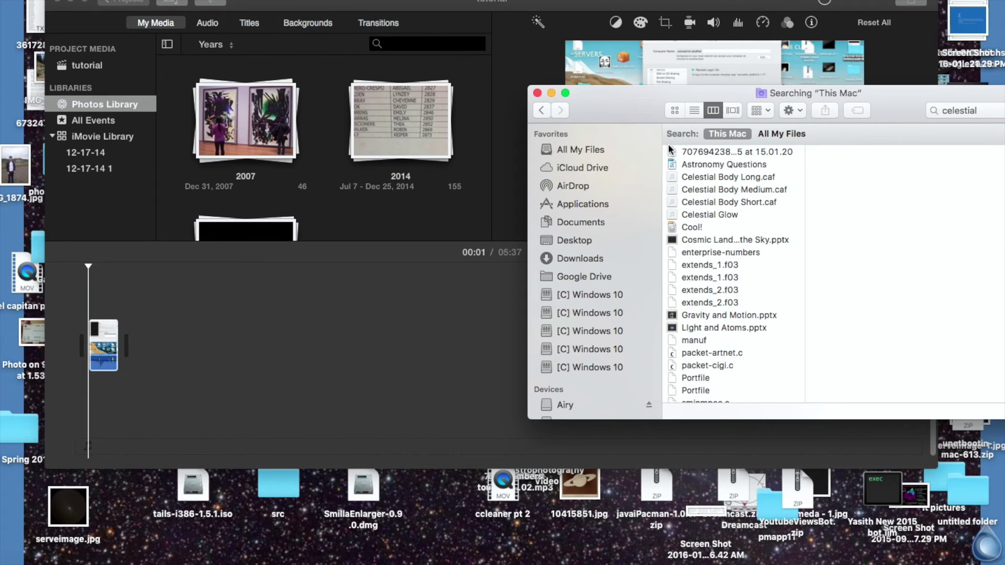
mouse_move(713, 178)
left_mouse_down()
mouse_move(442, 267)
mouse_move(193, 318)
mouse_move(104, 392)
mouse_move(87, 391)
left_mouse_up()
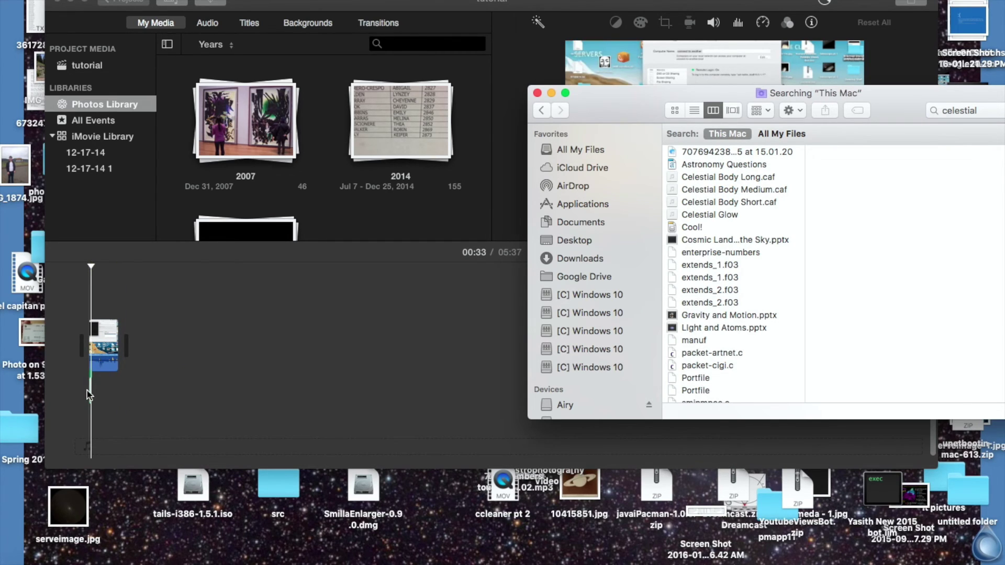
left_click(87, 391)
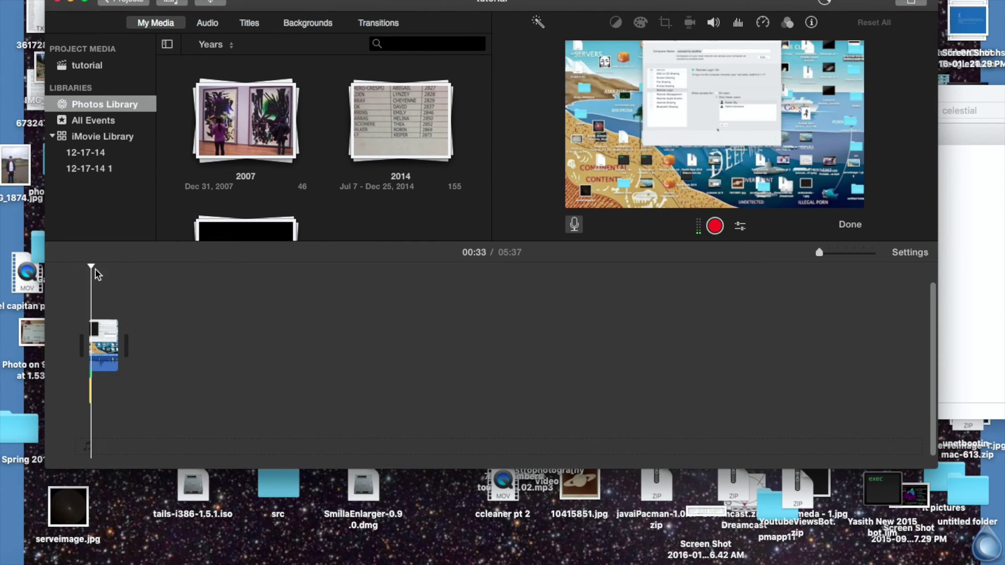
- Select the remote control video clip and play the project with its soundtrack from the beginning
left_click_drag(92, 268, 83, 268)
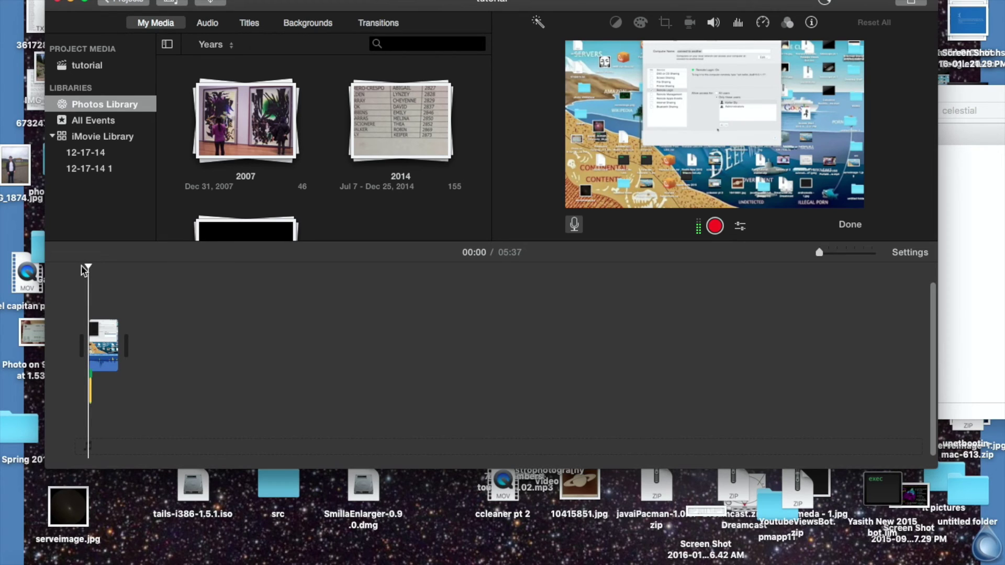
left_click(110, 361)
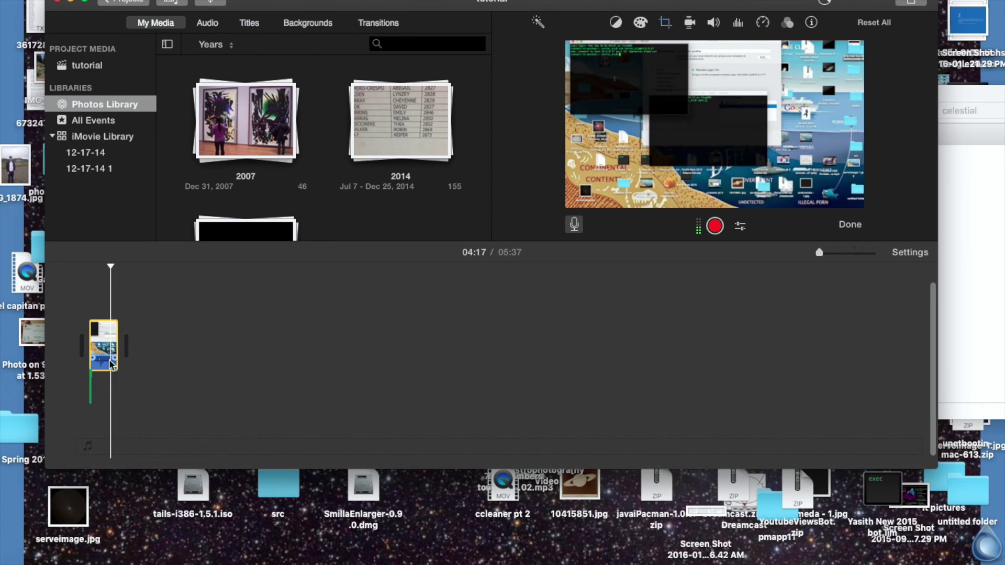
left_click_drag(110, 263, 74, 265)
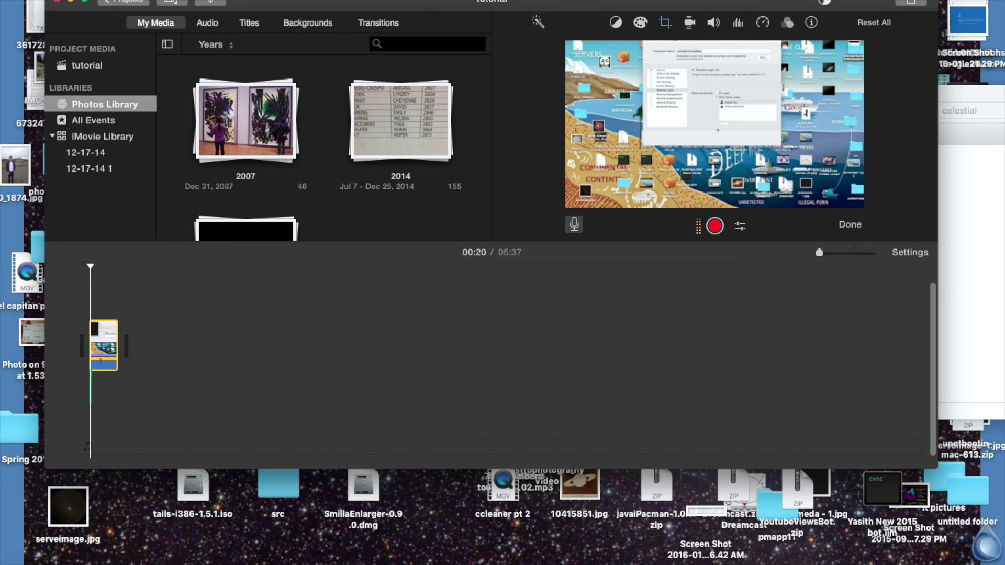
- Start sharing the finished movie as a file
key("super+shift+slash")
key("Escape")
left_click(91, 0)
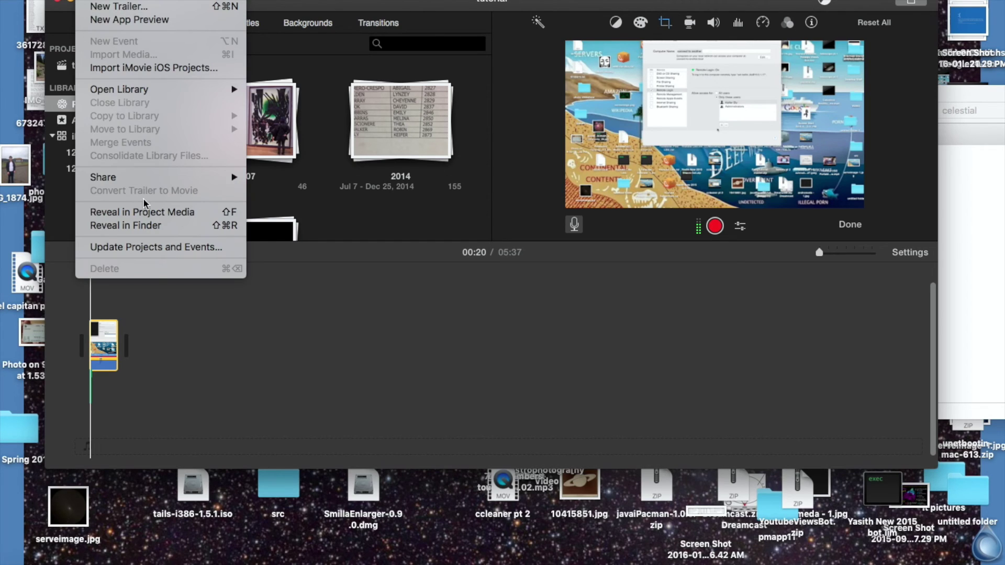
mouse_move(153, 177)
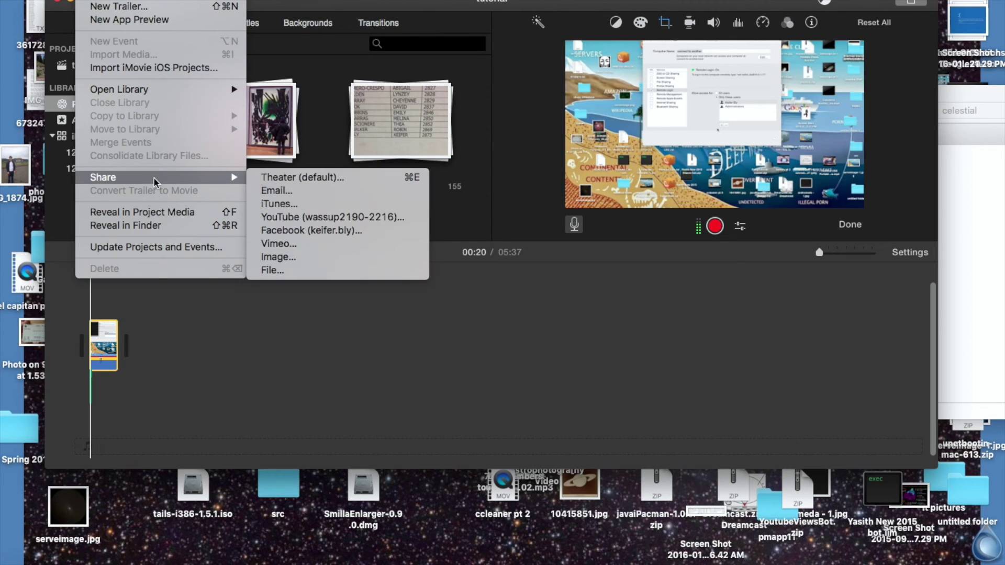
left_click(291, 269)
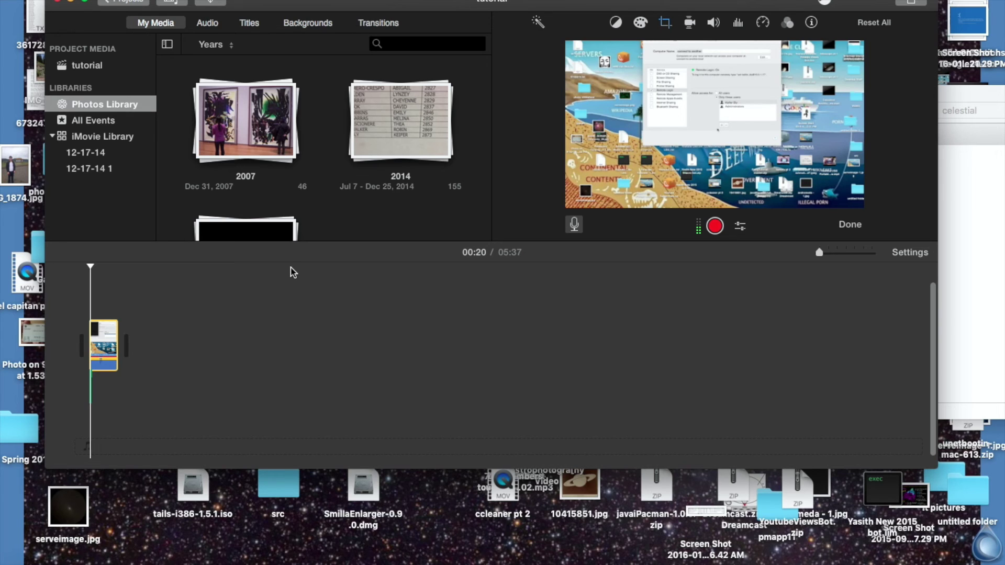
key("super+e")
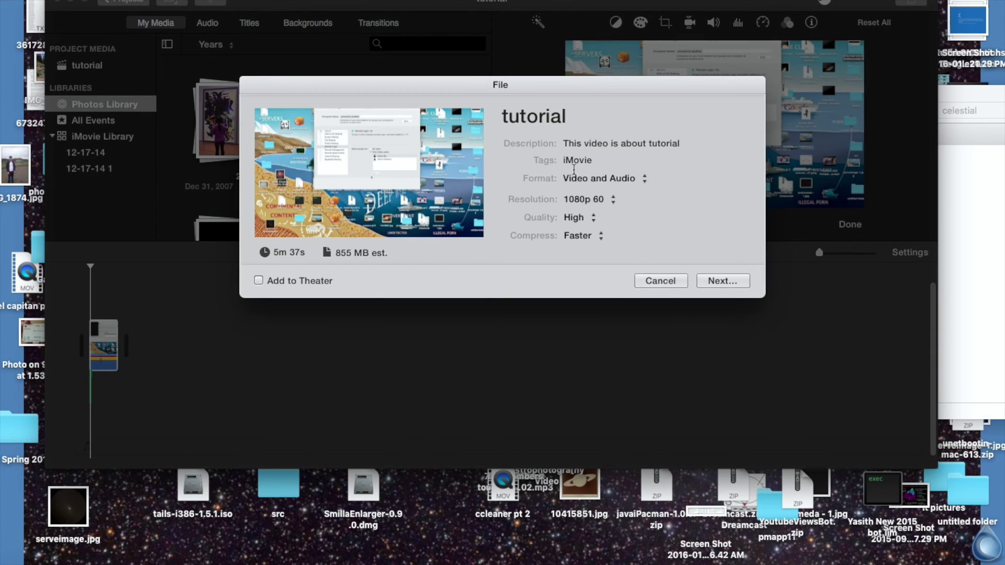
left_click(645, 283)
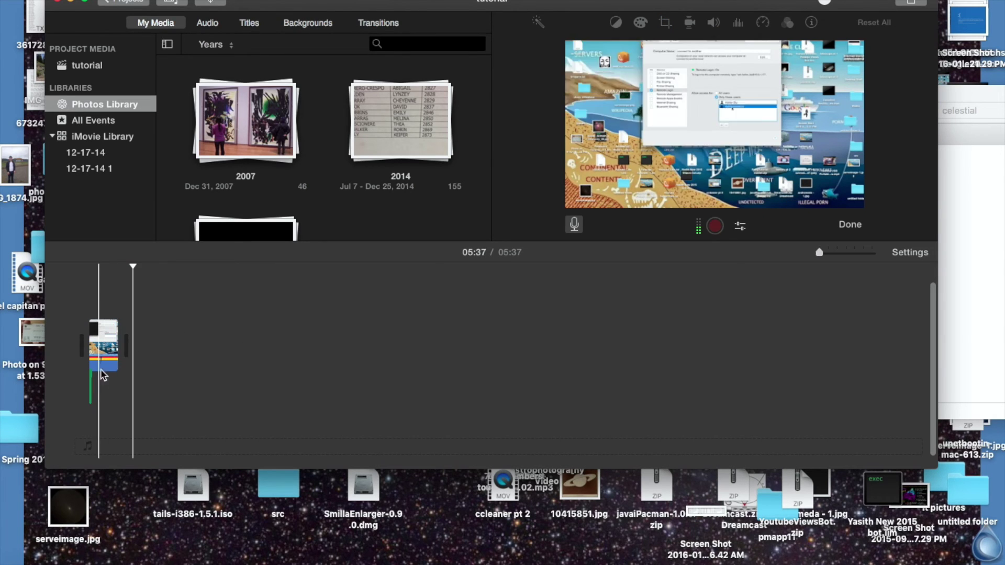
left_click(105, 334)
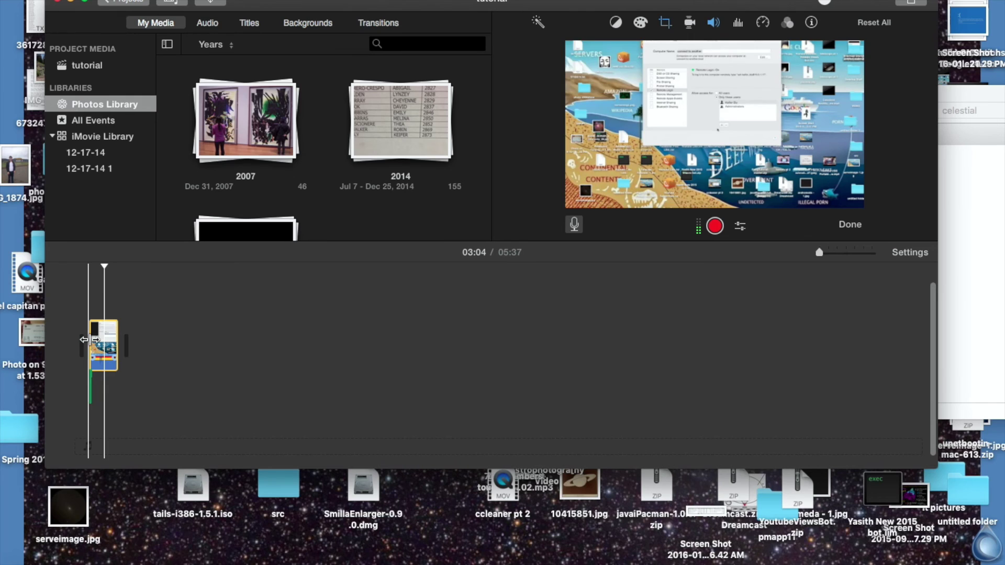
left_click_drag(88, 342, 94, 340)
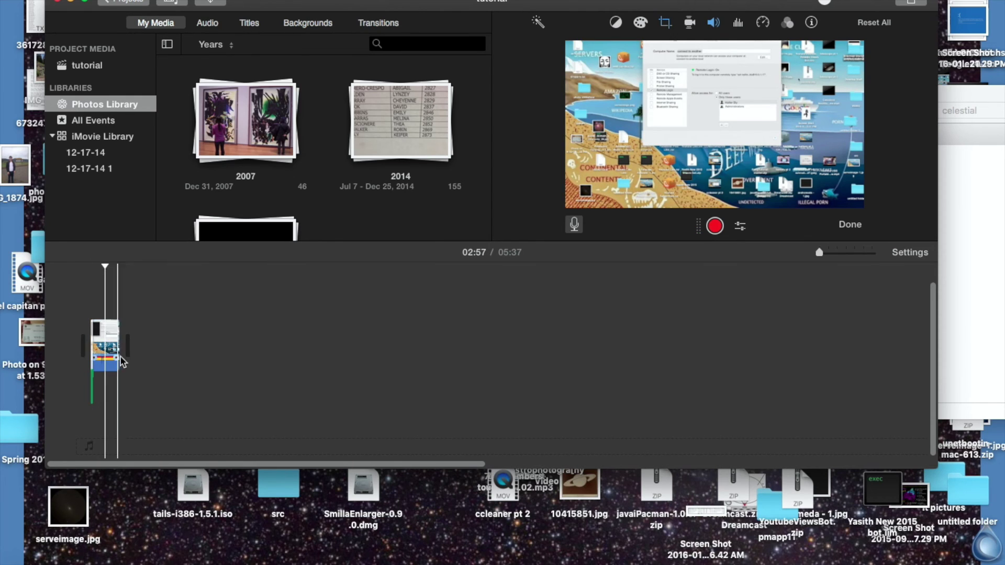
- Split the remote control clip at 00:33 and delete the portion after the split
left_click(134, 276)
left_click_drag(134, 269, 92, 268)
type("split")
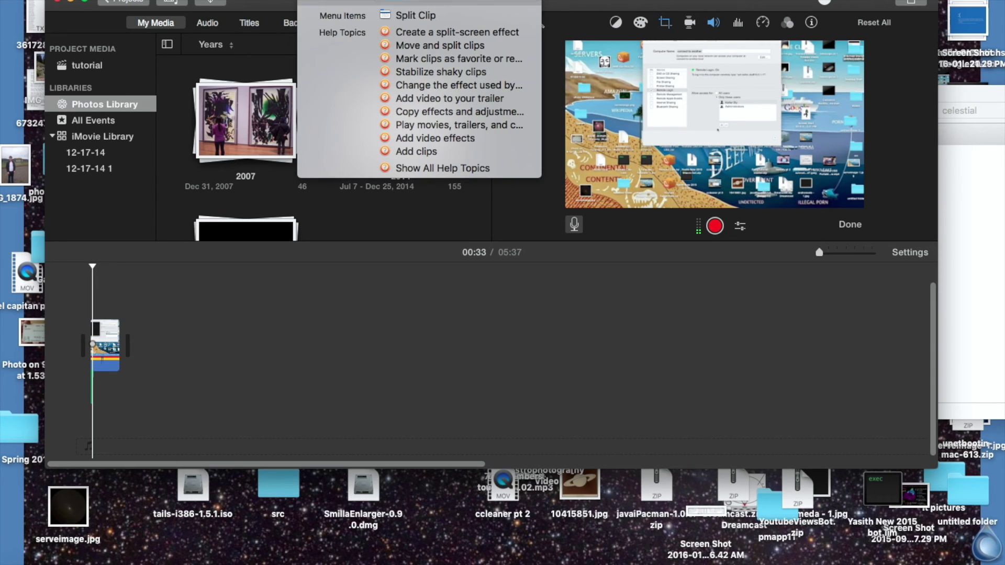
key("Down")
key("Down")
key("Up")
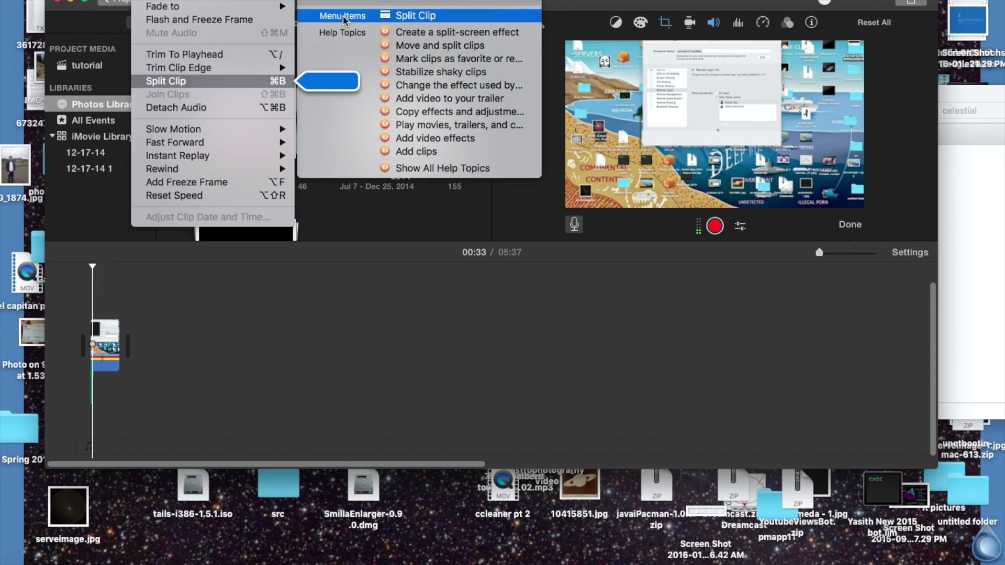
key("Return")
left_click(139, 351)
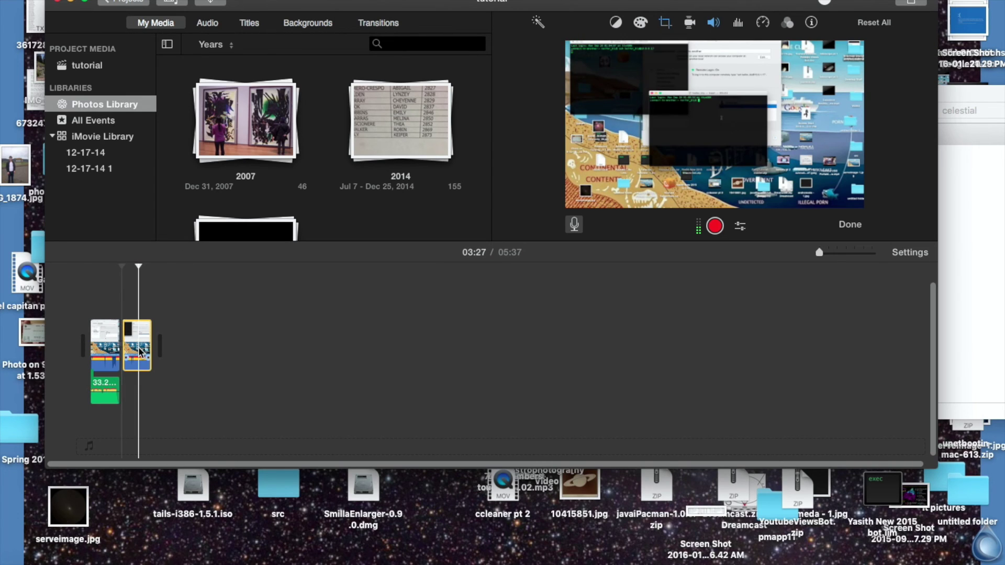
key("Delete")
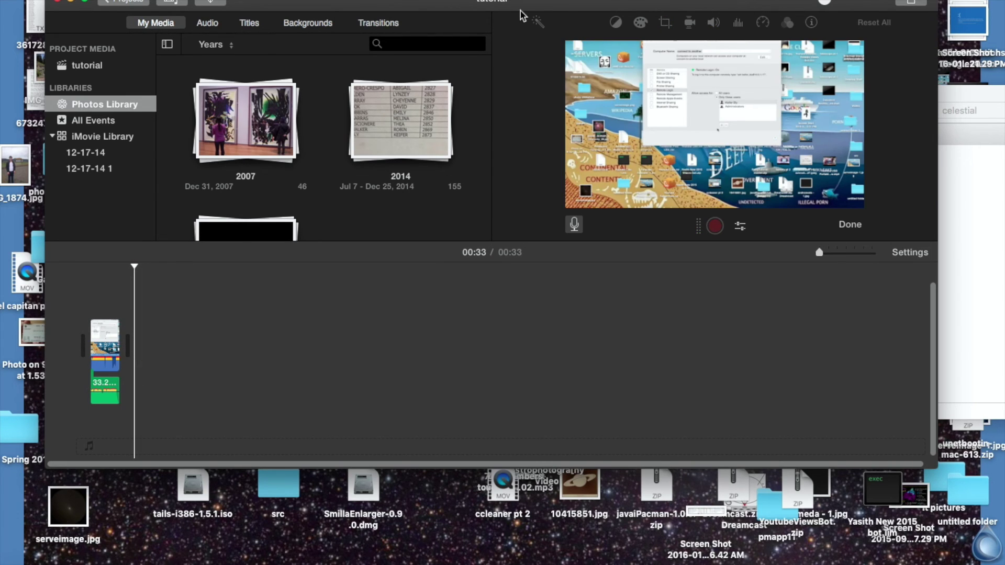
- Share the shortened movie as a file at 540p 60 and Low quality, saving it as tutorial in the IT Videos folder
left_click(90, 0)
mouse_move(126, 178)
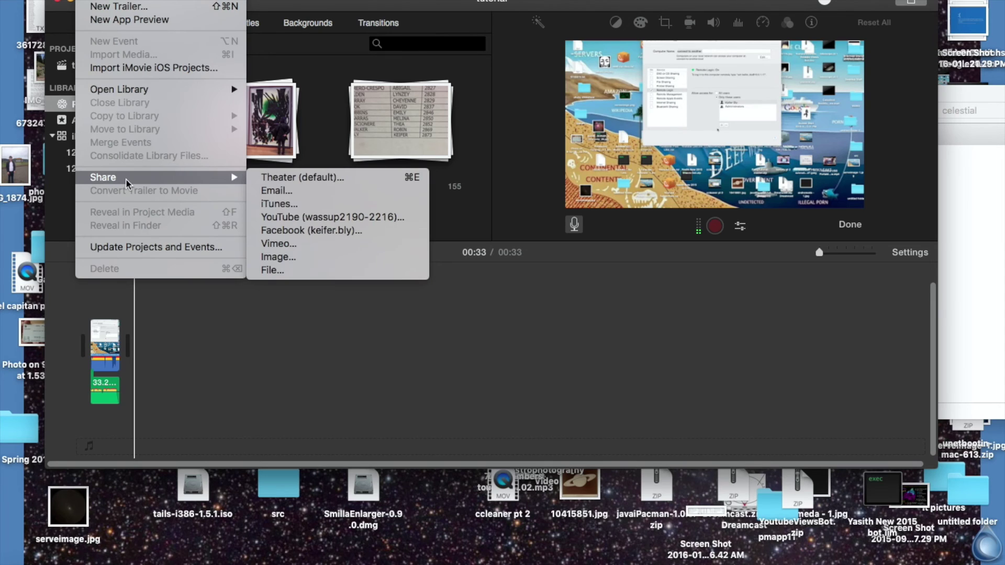
left_click(293, 270)
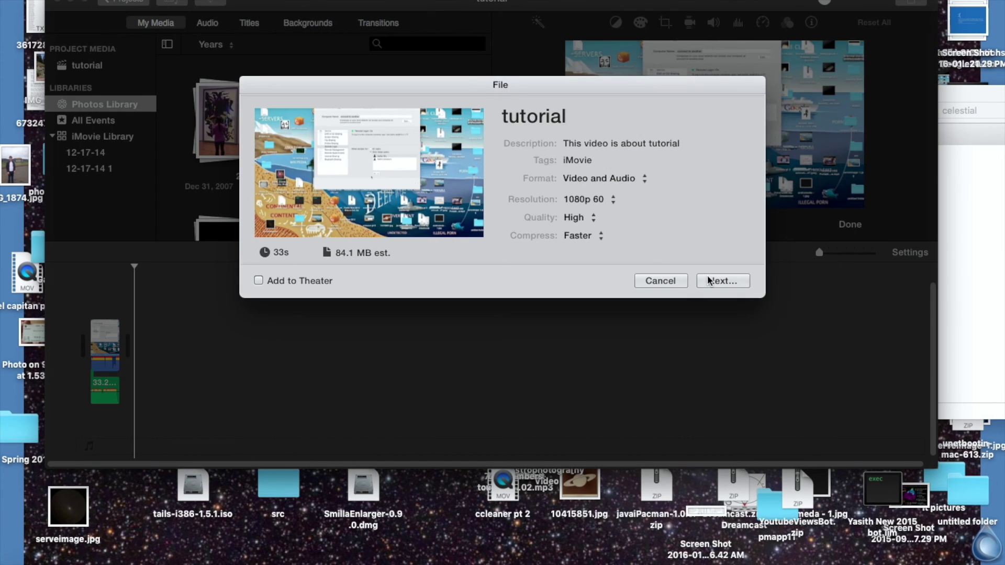
left_click(615, 205)
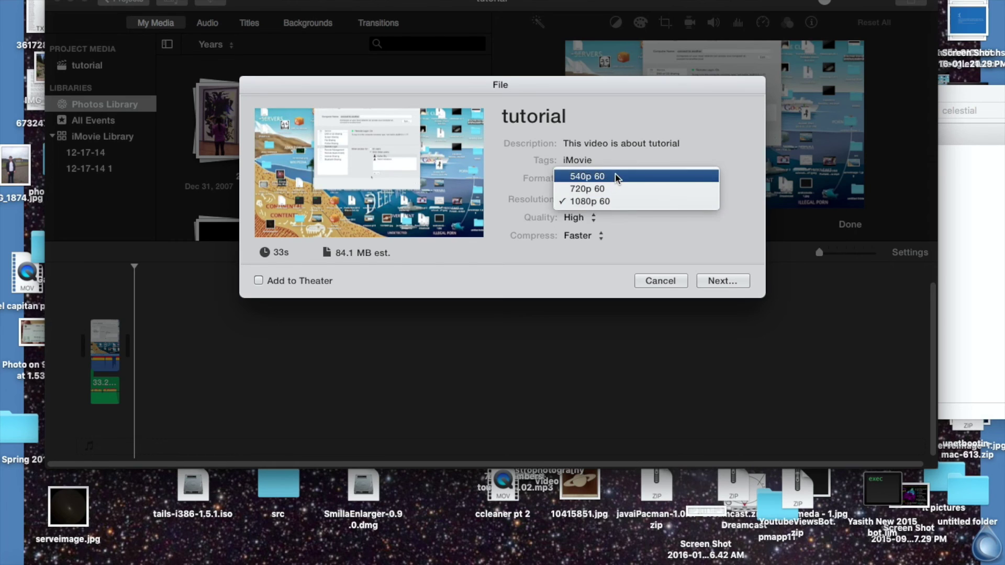
left_click(616, 177)
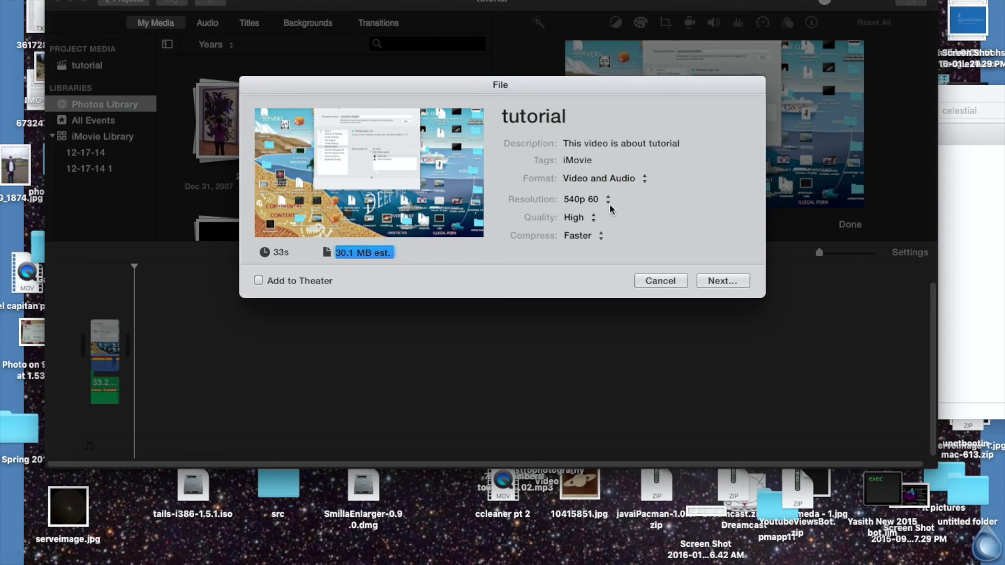
left_click(595, 222)
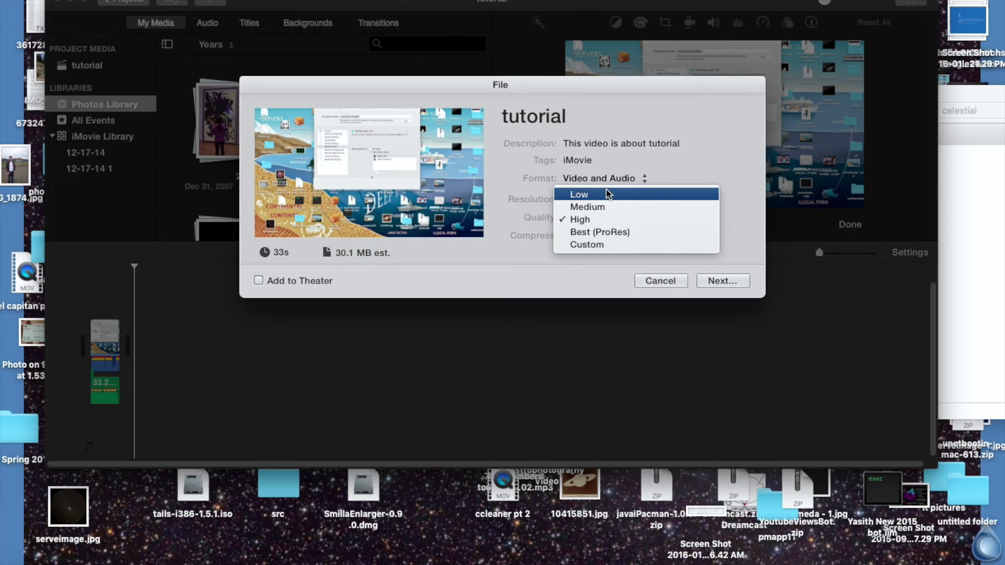
left_click(596, 195)
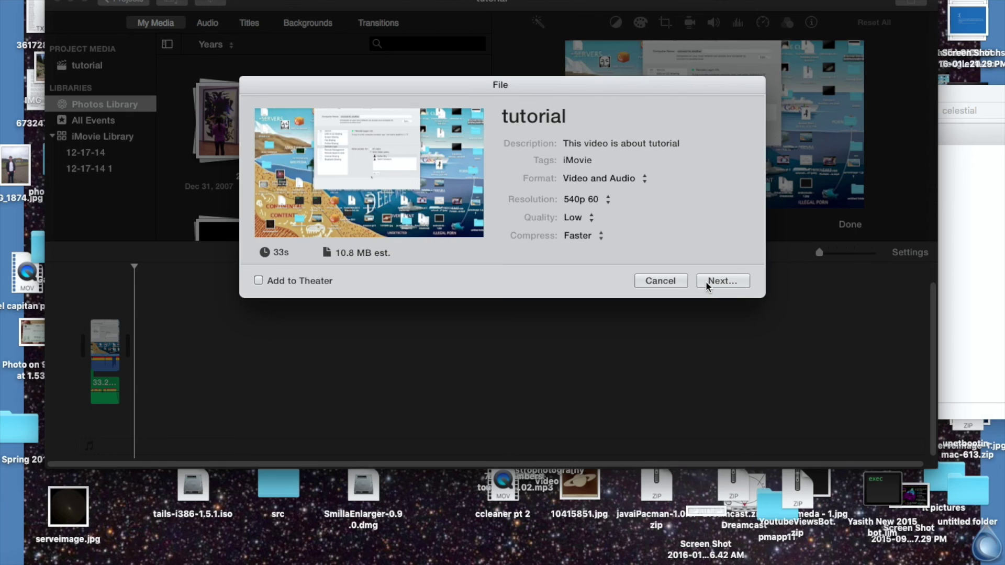
left_click(706, 285)
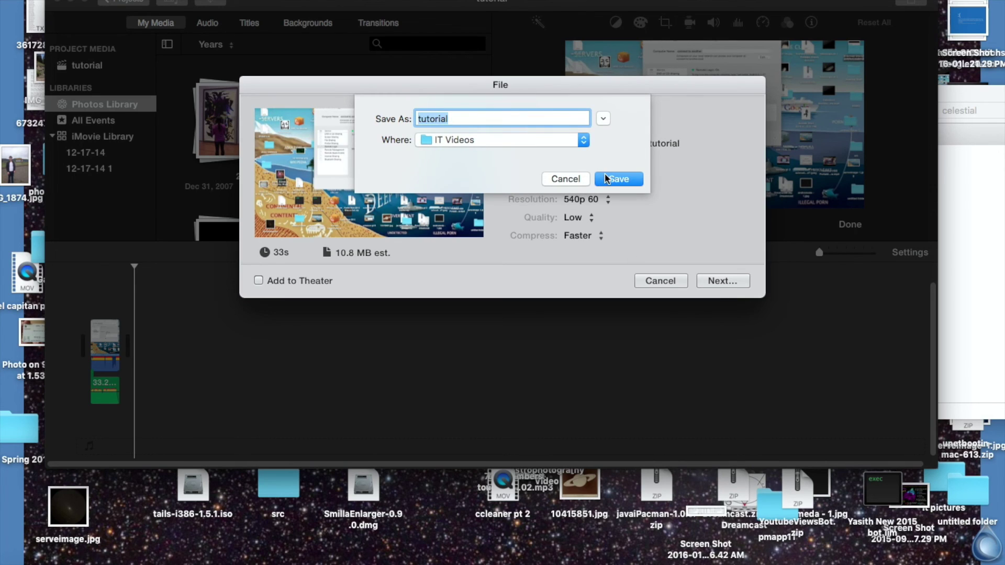
left_click(611, 179)
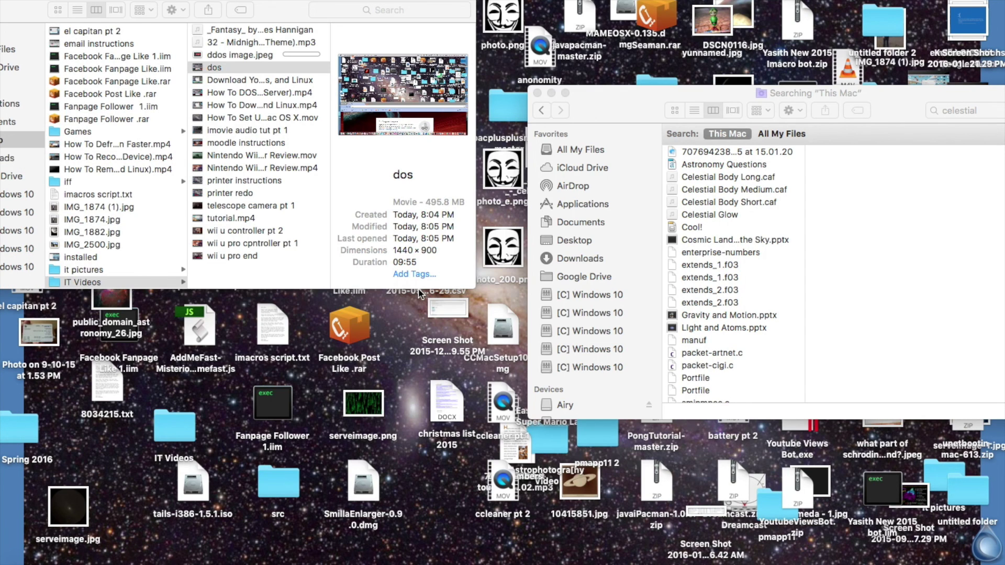
- Play the exported tutorial.mp4 from the IT Videos folder in Finder to check it, and close the player
left_click(244, 217)
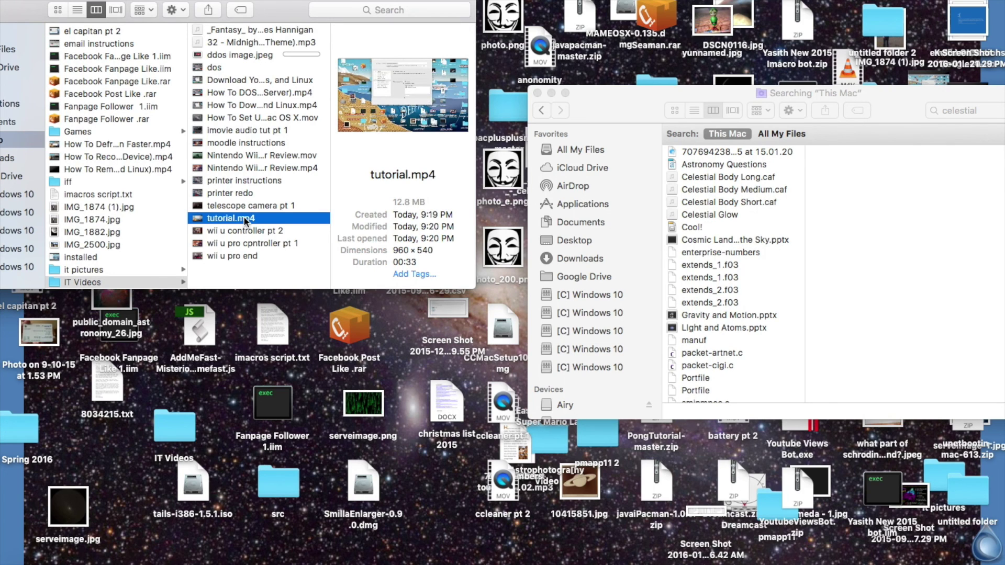
left_click(345, 6)
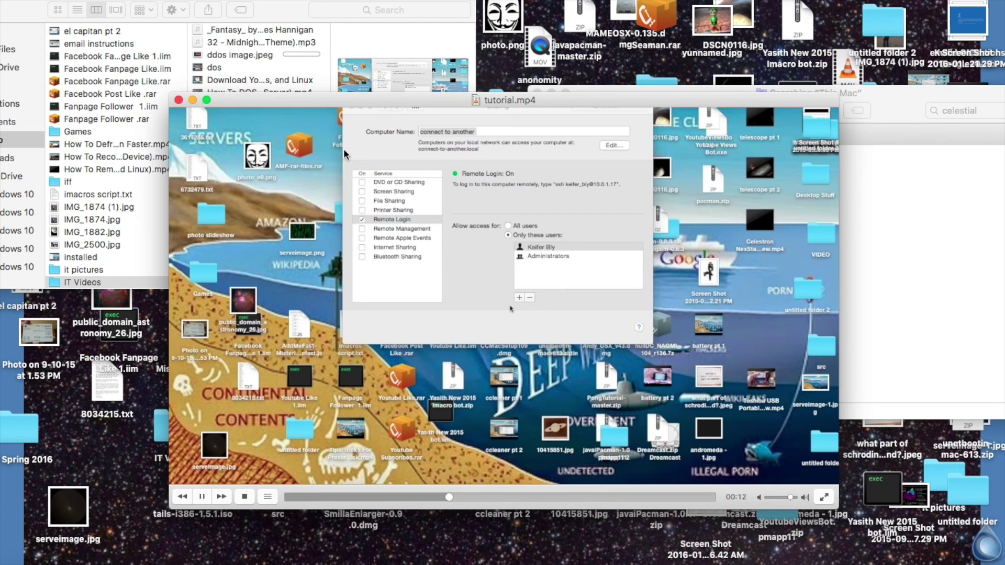
left_click(178, 99)
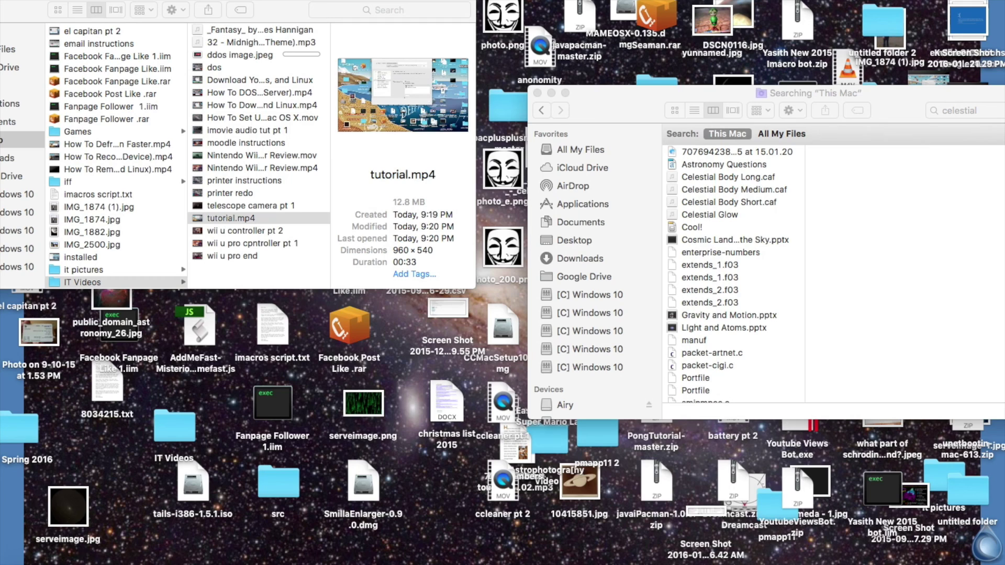